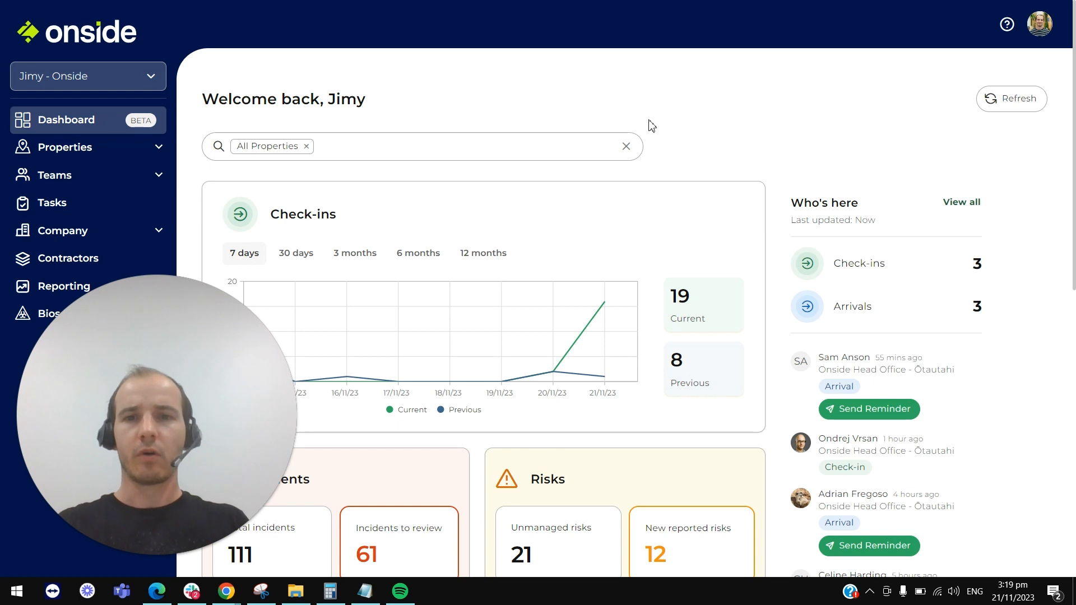
Step: Open the Tasks page and look through the existing task list
{"action": "left_click", "coordinate": [137, 555]}
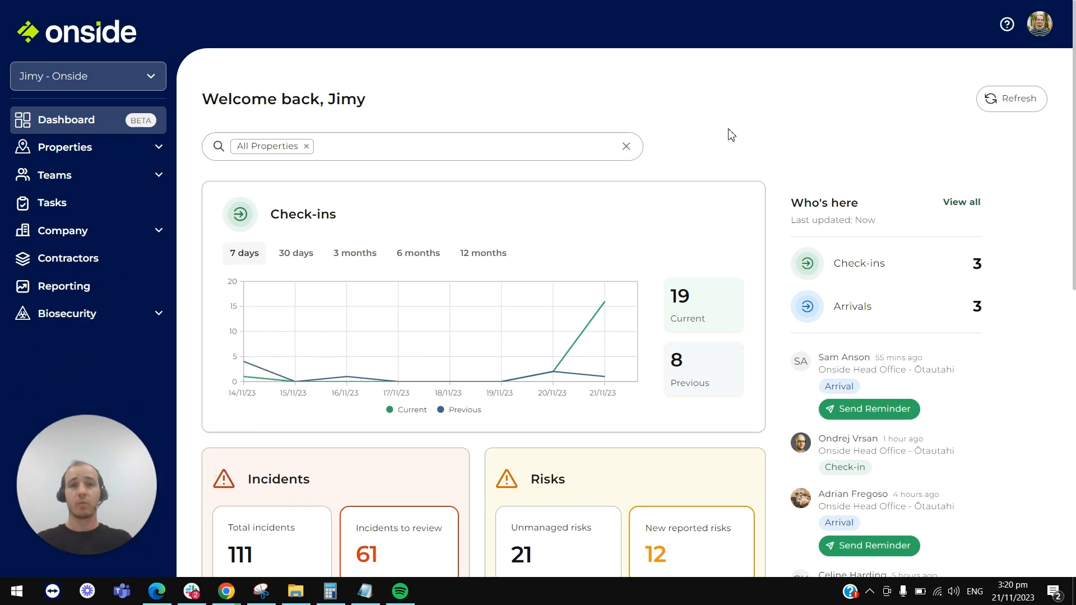
{"action": "left_click", "coordinate": [51, 207]}
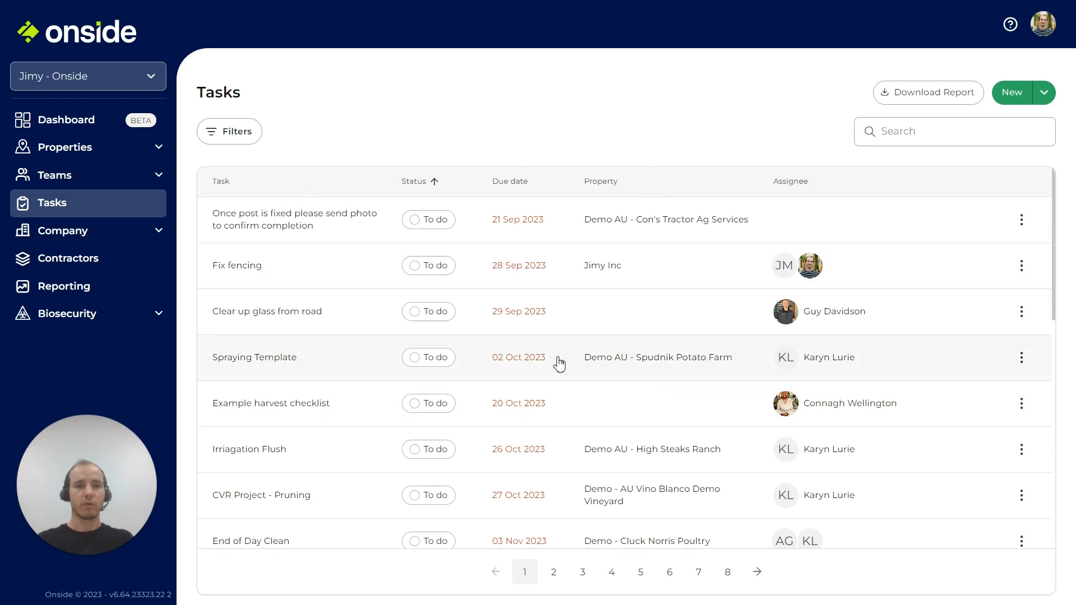
{"action": "scroll", "coordinate": [634, 298], "scroll_direction": "down", "scroll_amount": 2}
{"action": "scroll", "coordinate": [634, 298], "scroll_direction": "down", "scroll_amount": 5}
{"action": "scroll", "coordinate": [672, 302], "scroll_direction": "up", "scroll_amount": 10}
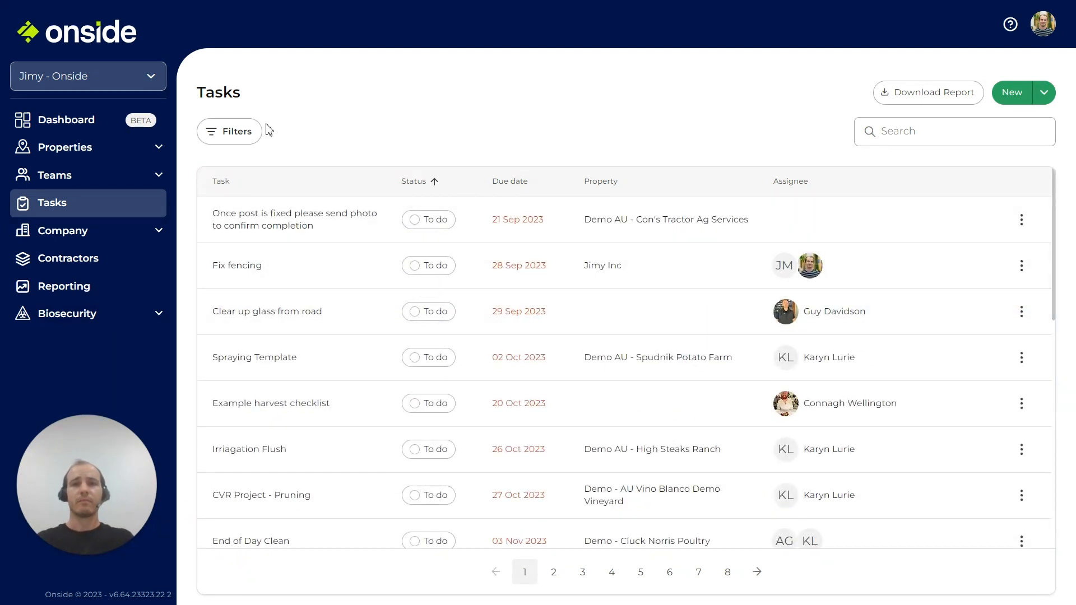
Step: Show the task filters and examine the available Property, Assignee and Due date options
{"action": "left_click", "coordinate": [246, 142]}
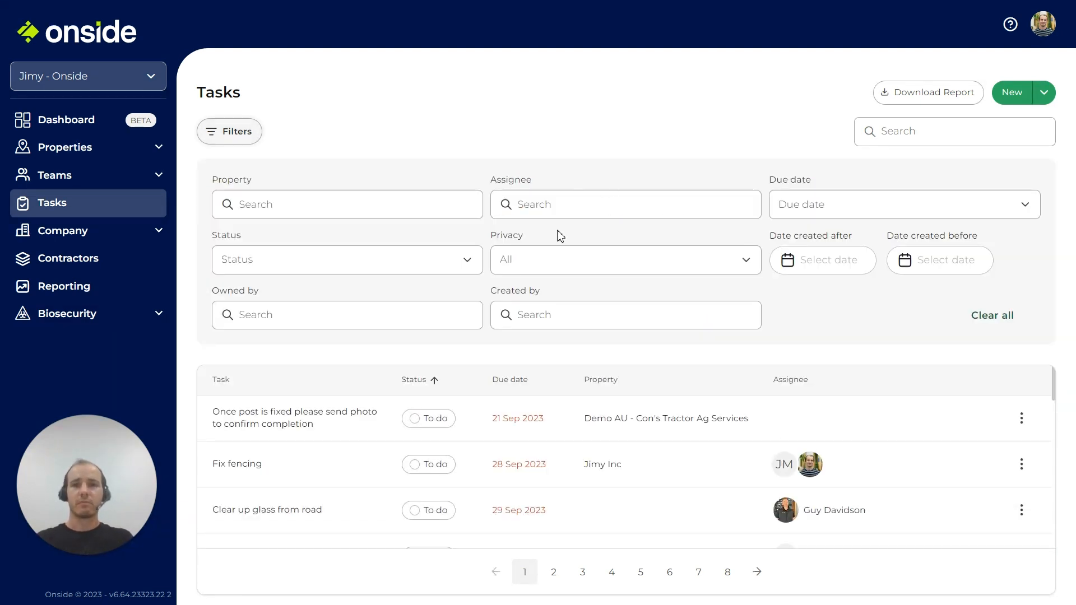
{"action": "left_click", "coordinate": [413, 211]}
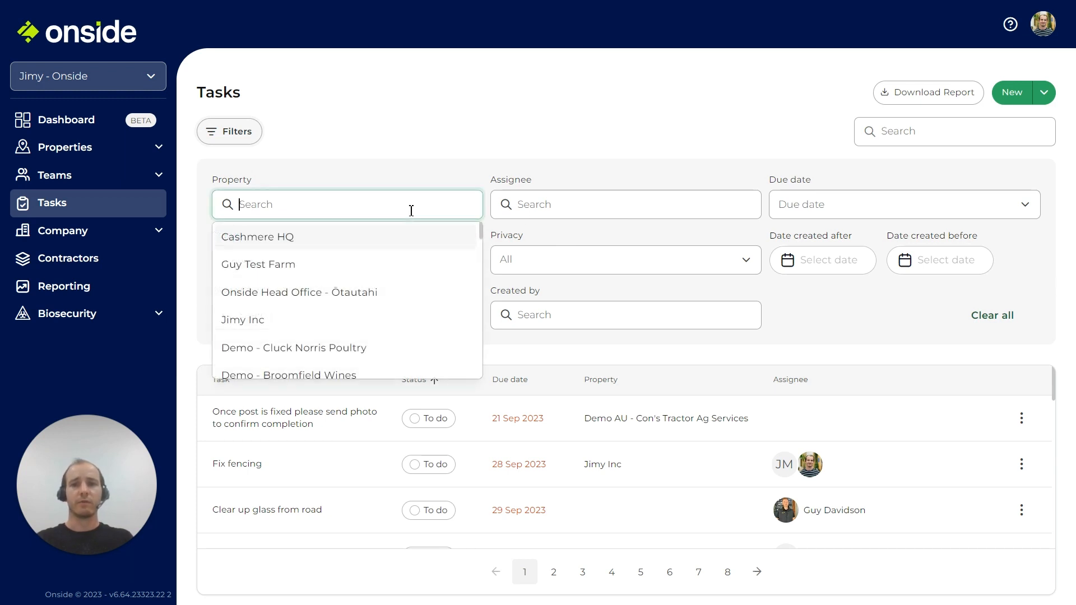
{"action": "scroll", "coordinate": [339, 294], "scroll_direction": "down", "scroll_amount": 3}
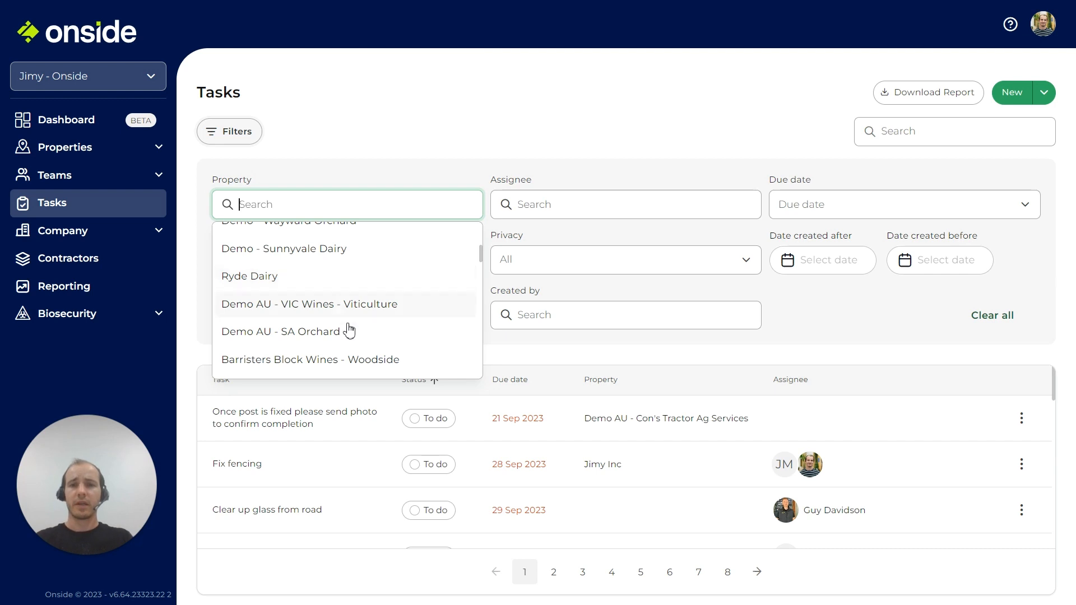
{"action": "scroll", "coordinate": [372, 302], "scroll_direction": "down", "scroll_amount": 2}
{"action": "left_click", "coordinate": [478, 149]}
{"action": "left_click", "coordinate": [663, 204]}
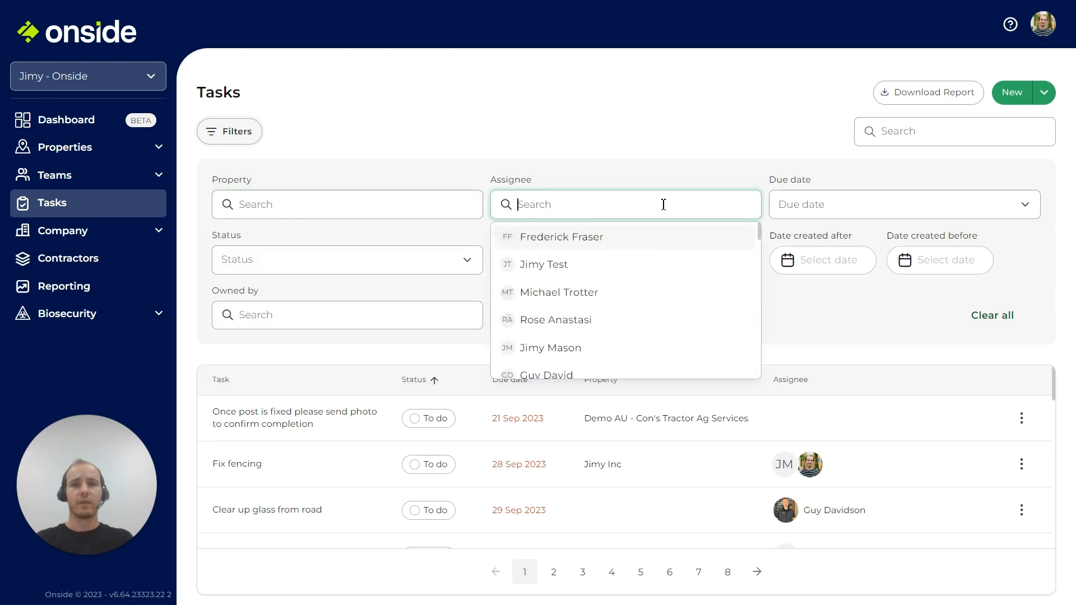
{"action": "left_click", "coordinate": [648, 156]}
{"action": "left_click", "coordinate": [845, 206]}
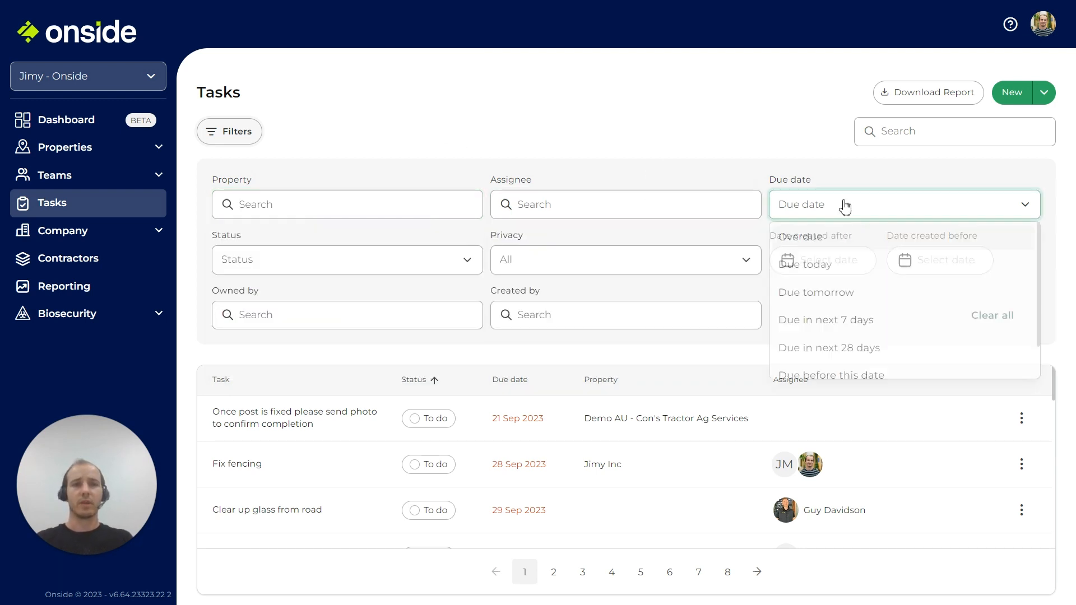
{"action": "left_click", "coordinate": [738, 141]}
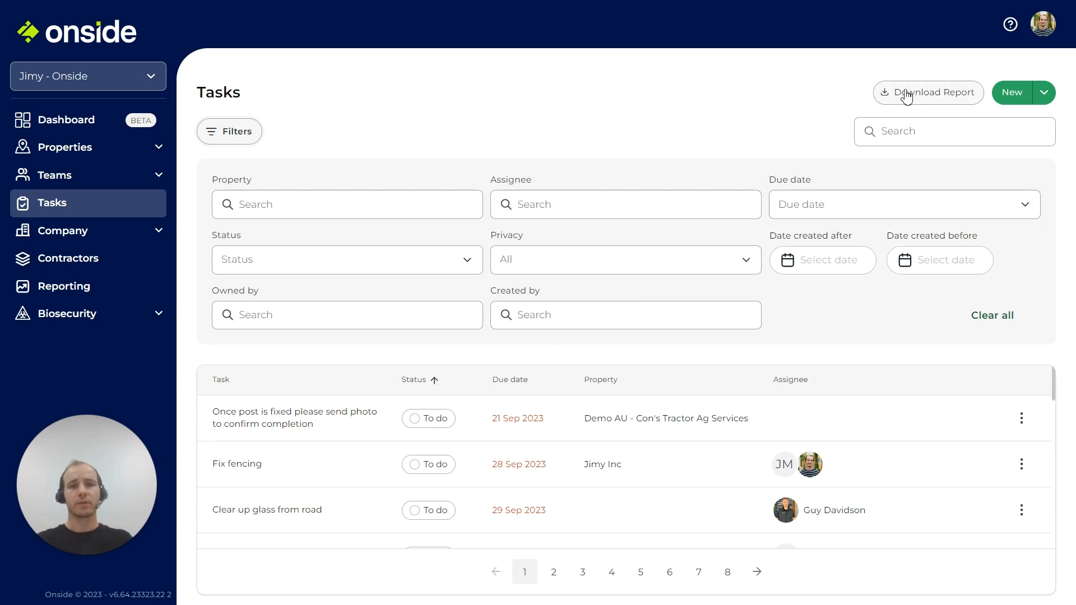
Step: Filter the task list by the property Jimy Inc and look through the matching tasks
{"action": "left_click", "coordinate": [296, 216]}
{"action": "scroll", "coordinate": [301, 347], "scroll_direction": "down", "scroll_amount": 3}
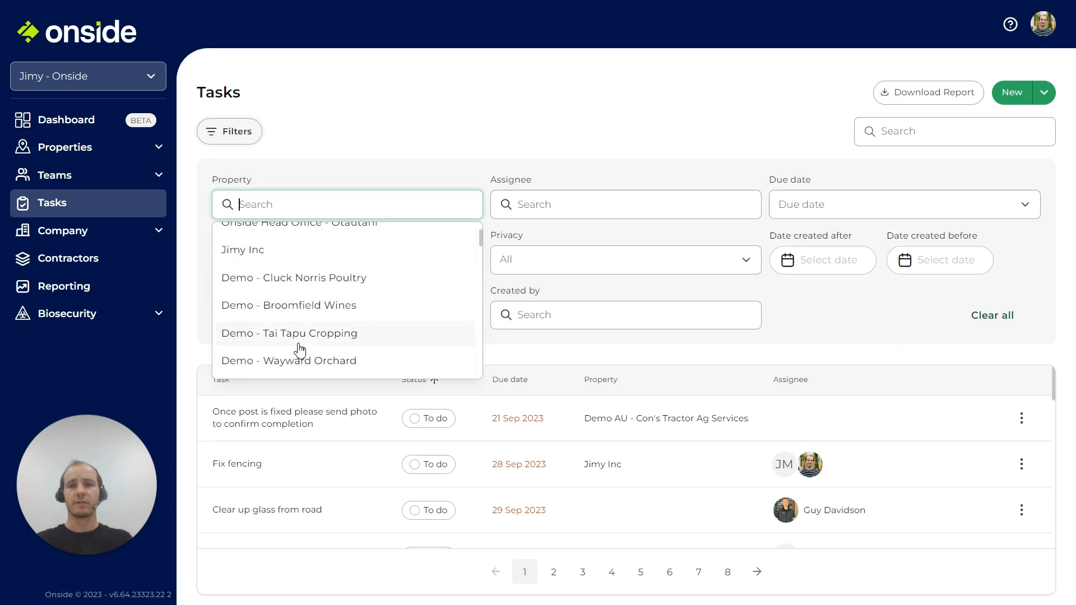
{"action": "left_click", "coordinate": [280, 250]}
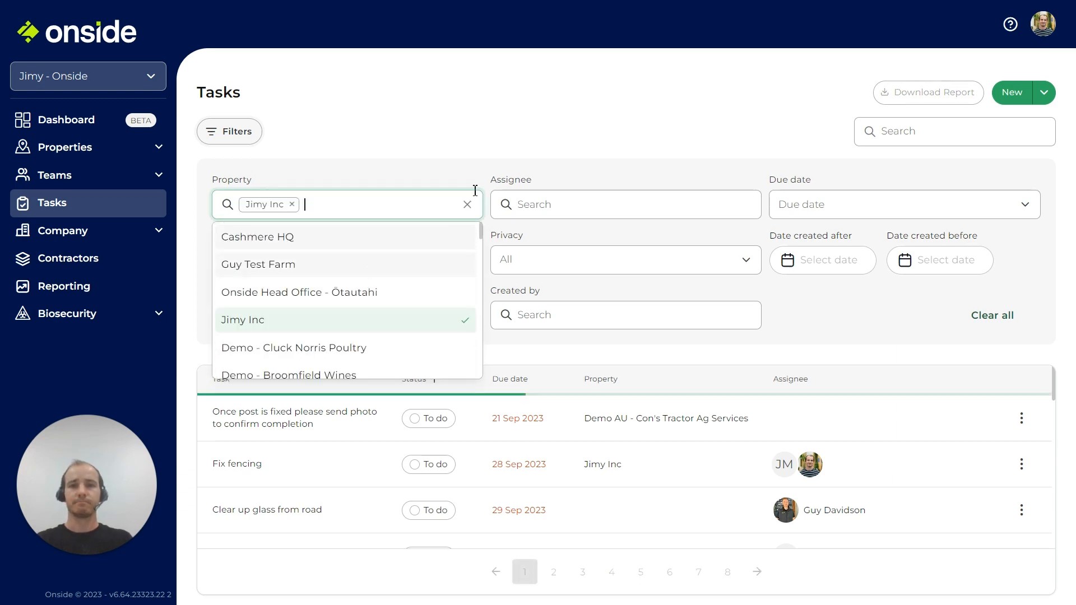
{"action": "left_click", "coordinate": [643, 117]}
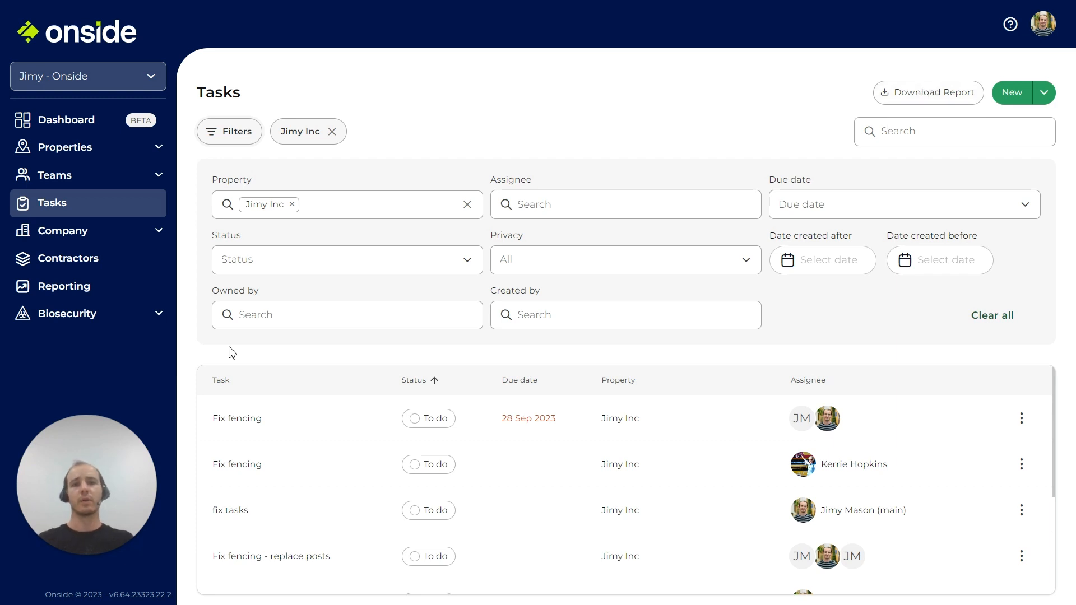
{"action": "scroll", "coordinate": [504, 444], "scroll_direction": "down", "scroll_amount": 3}
{"action": "scroll", "coordinate": [488, 447], "scroll_direction": "up", "scroll_amount": 3}
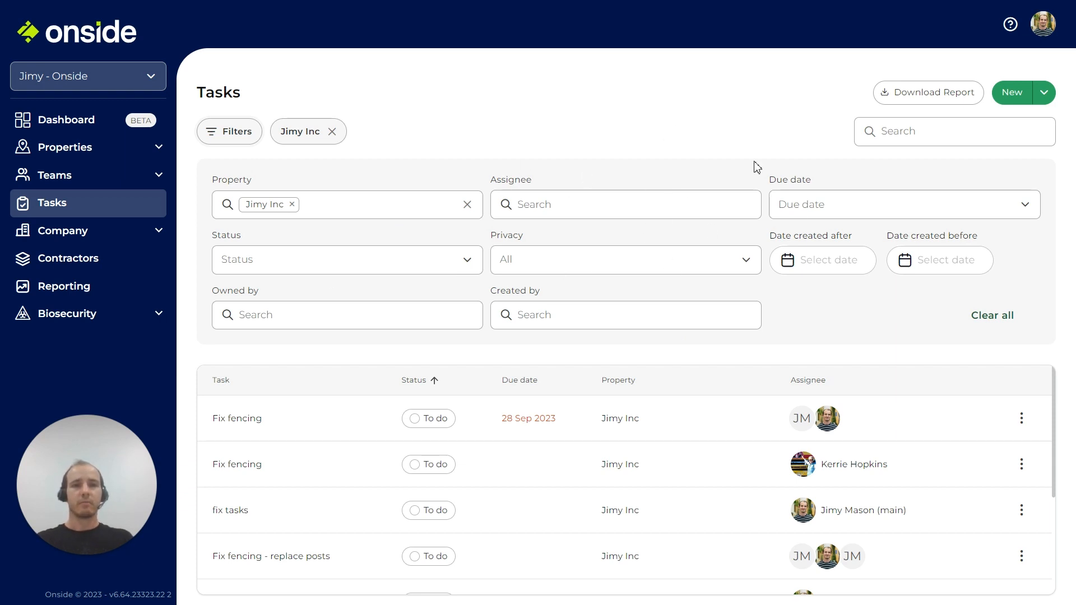
Step: Remove the Jimy Inc property filter and hide the filter options
{"action": "left_click", "coordinate": [333, 132]}
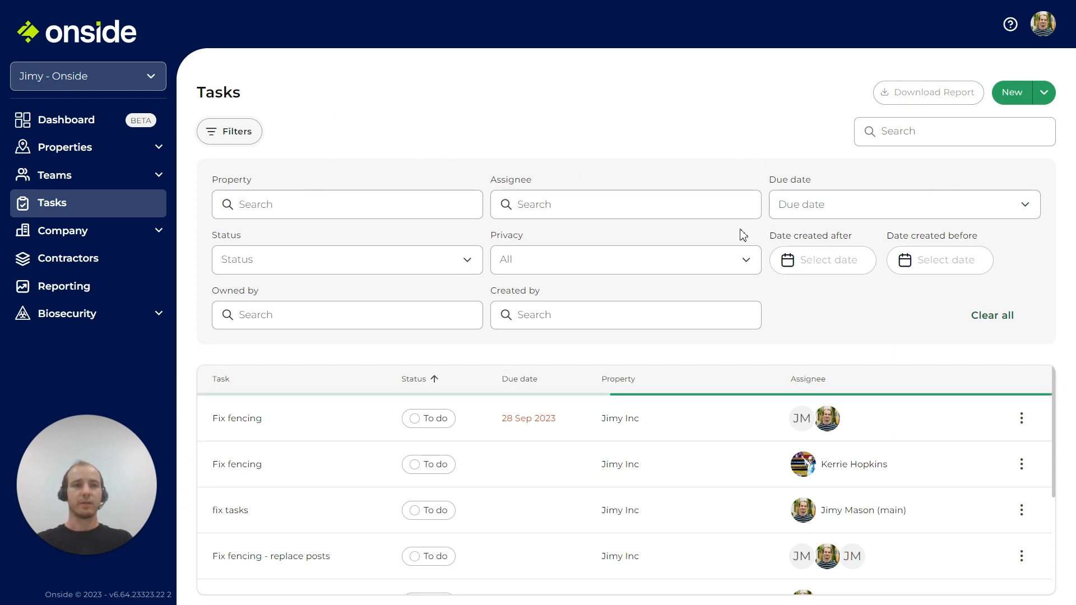
{"action": "left_click", "coordinate": [222, 132]}
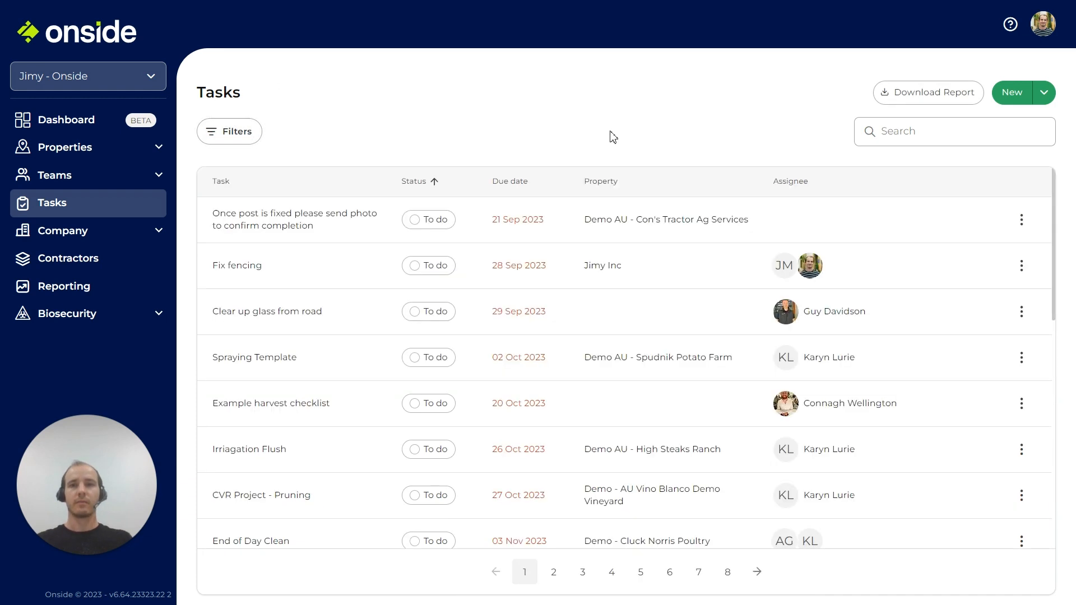
Step: Create a new task titled "Fix fencing" with the description "Replace posts, use treated posts from the workshop"
{"action": "left_click", "coordinate": [1011, 94]}
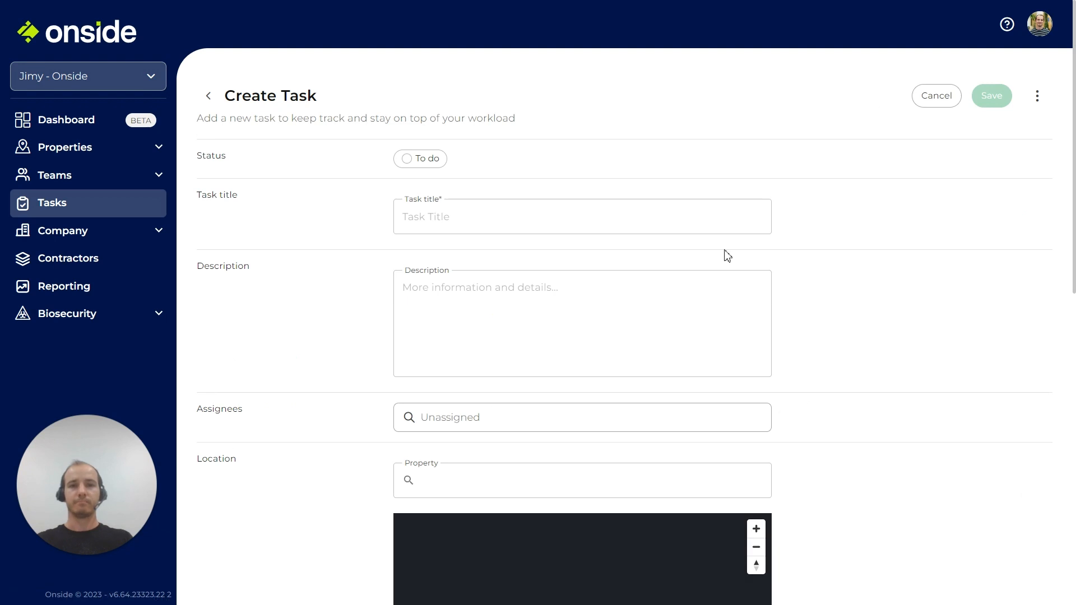
{"action": "left_click", "coordinate": [526, 218]}
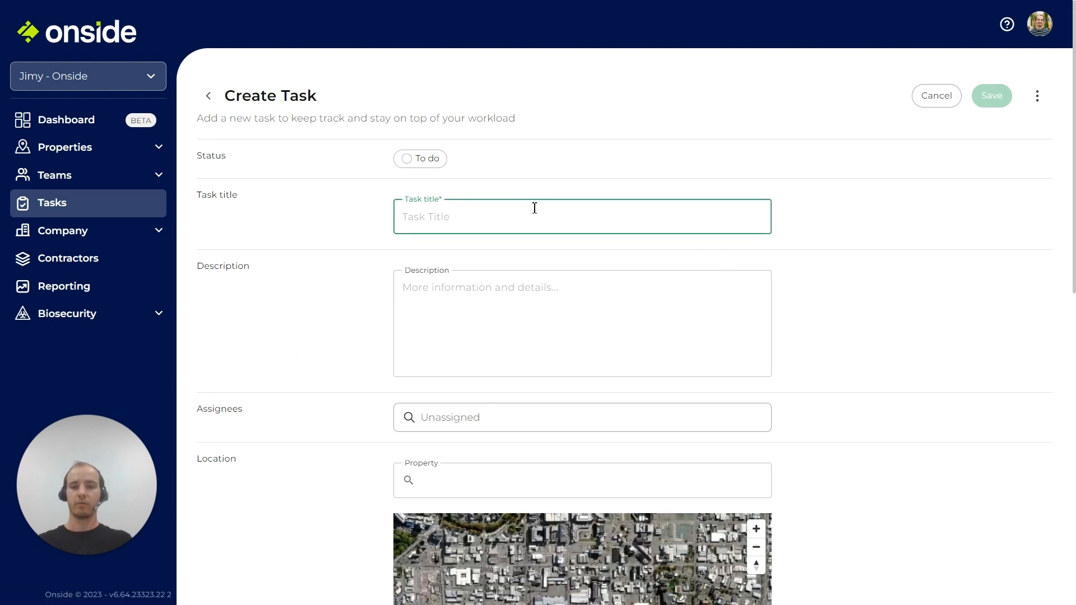
{"action": "type", "text": "Fix fencing"}
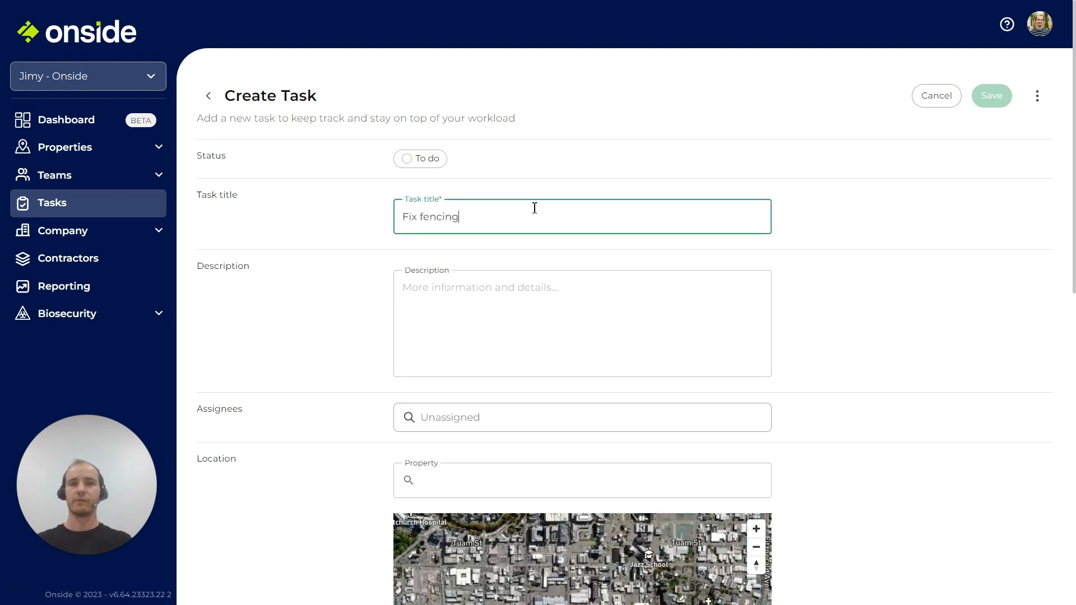
{"action": "left_click", "coordinate": [499, 346]}
{"action": "type", "text": "Replace posts, use treated pos"}
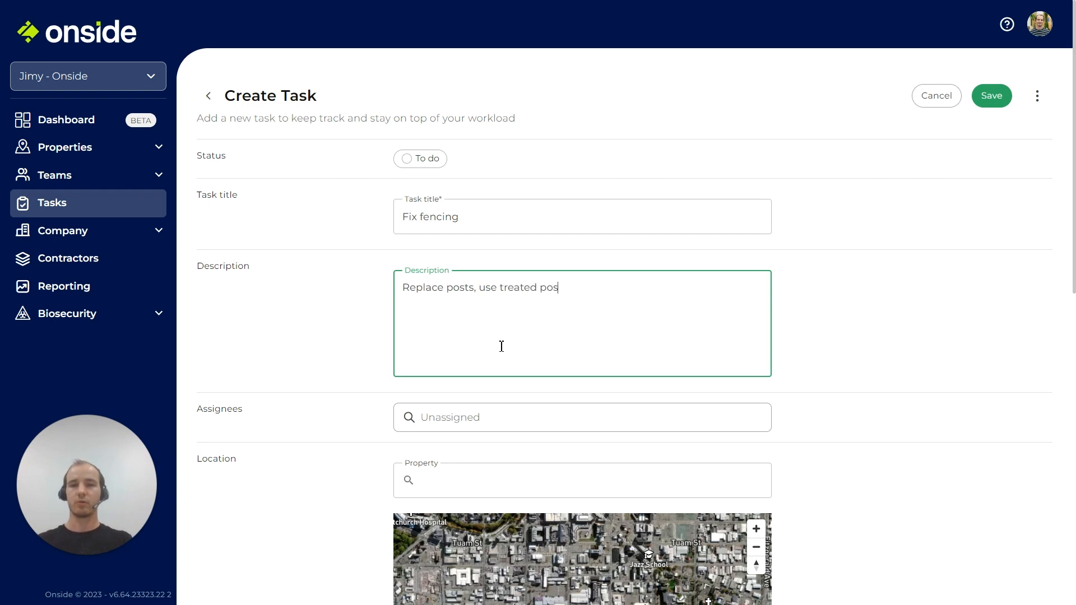
{"action": "type", "text": "the workshop"}
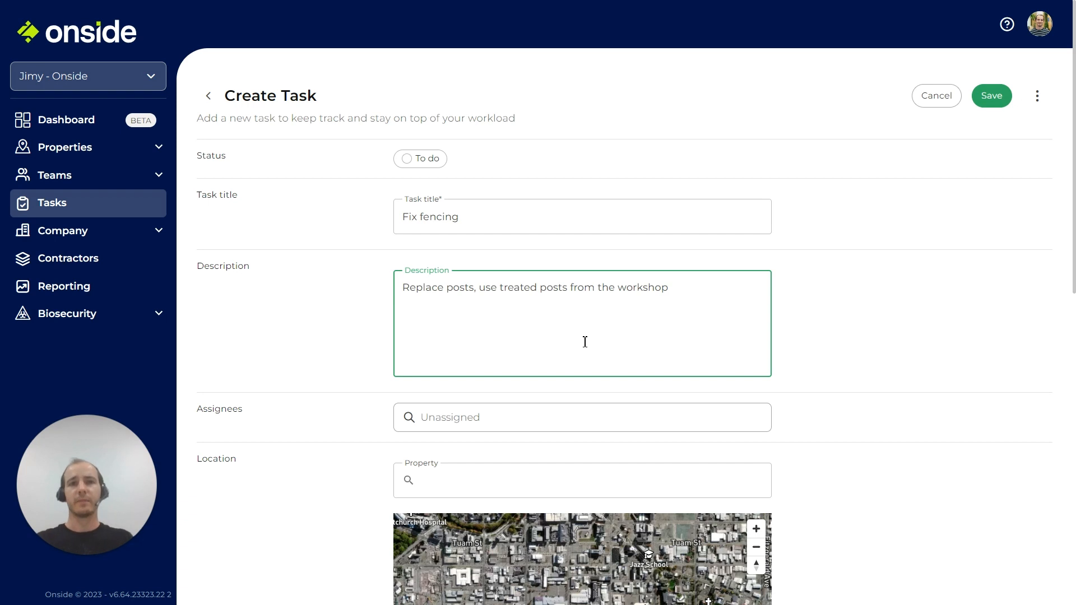
Step: Choose two people as assignees for the task, then clear the whole assignee selection
{"action": "left_click", "coordinate": [513, 421]}
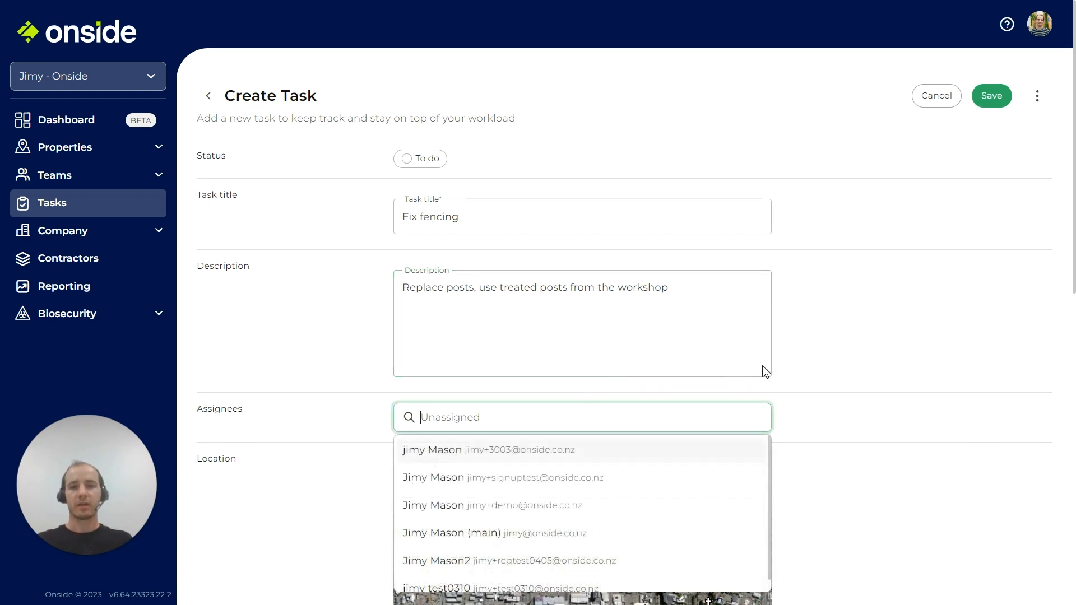
{"action": "scroll", "coordinate": [833, 343], "scroll_direction": "down", "scroll_amount": 1}
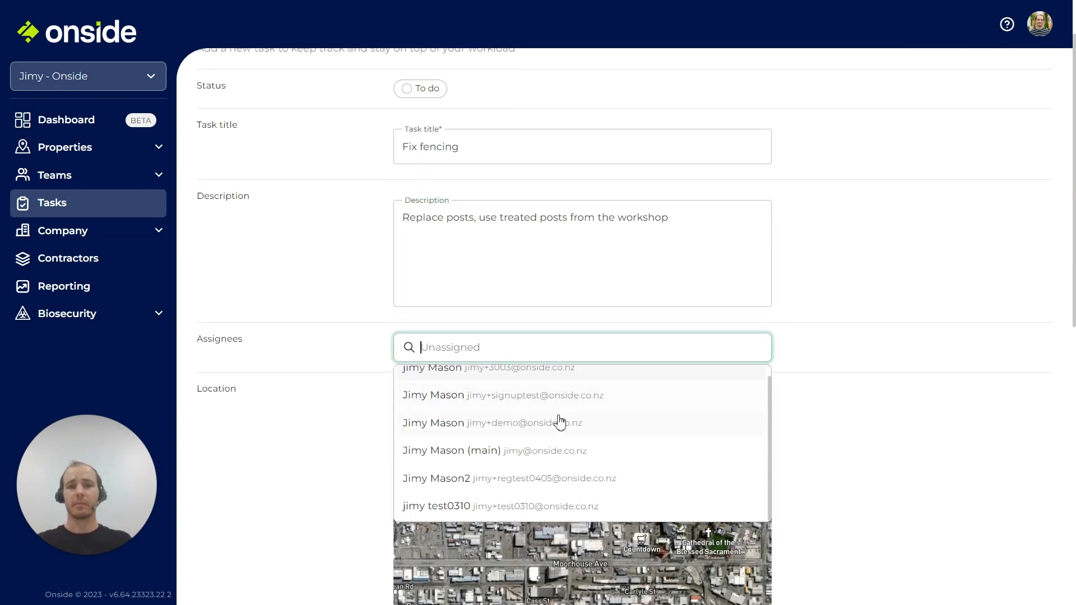
{"action": "left_click", "coordinate": [530, 435]}
{"action": "left_click", "coordinate": [563, 473]}
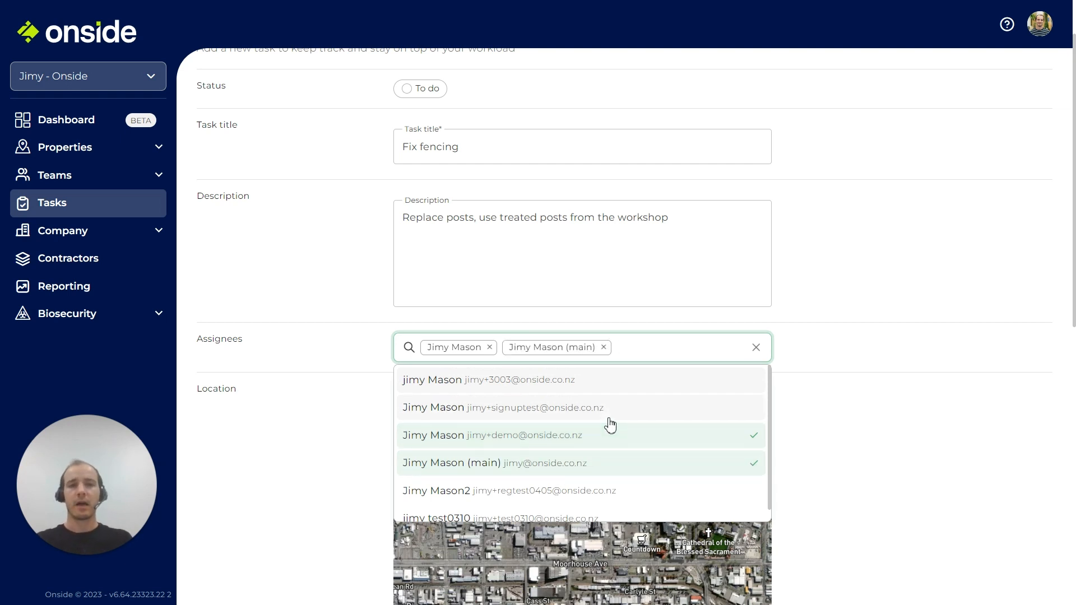
{"action": "left_click", "coordinate": [756, 347]}
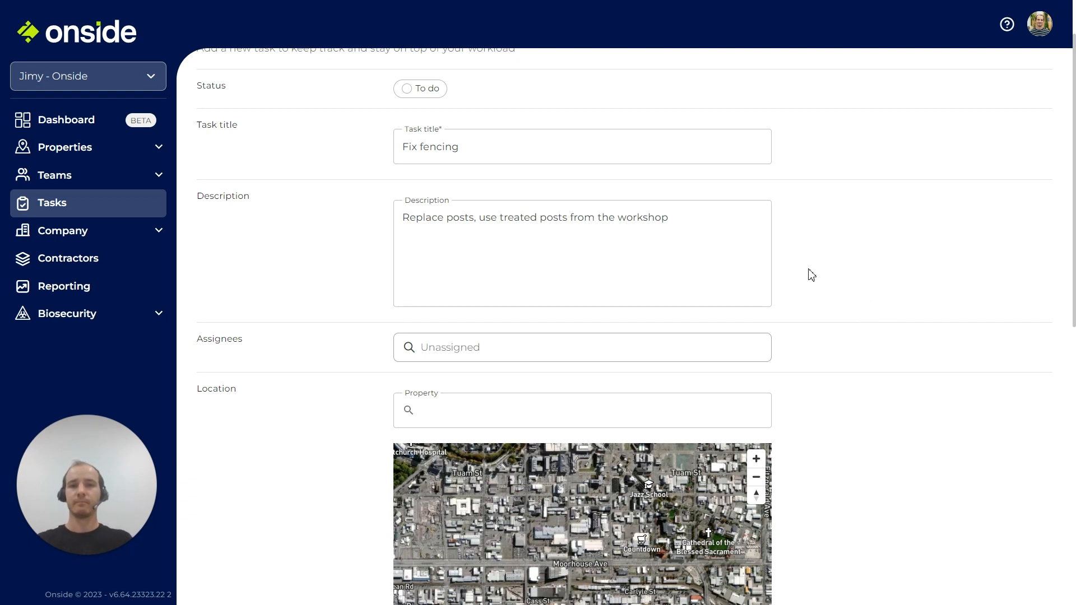
Step: Set the task's property to Jimy Inc and pin its location on the eastern boundary beside the Quail Island label
{"action": "scroll", "coordinate": [811, 275], "scroll_direction": "down", "scroll_amount": 3}
{"action": "left_click", "coordinate": [604, 273]}
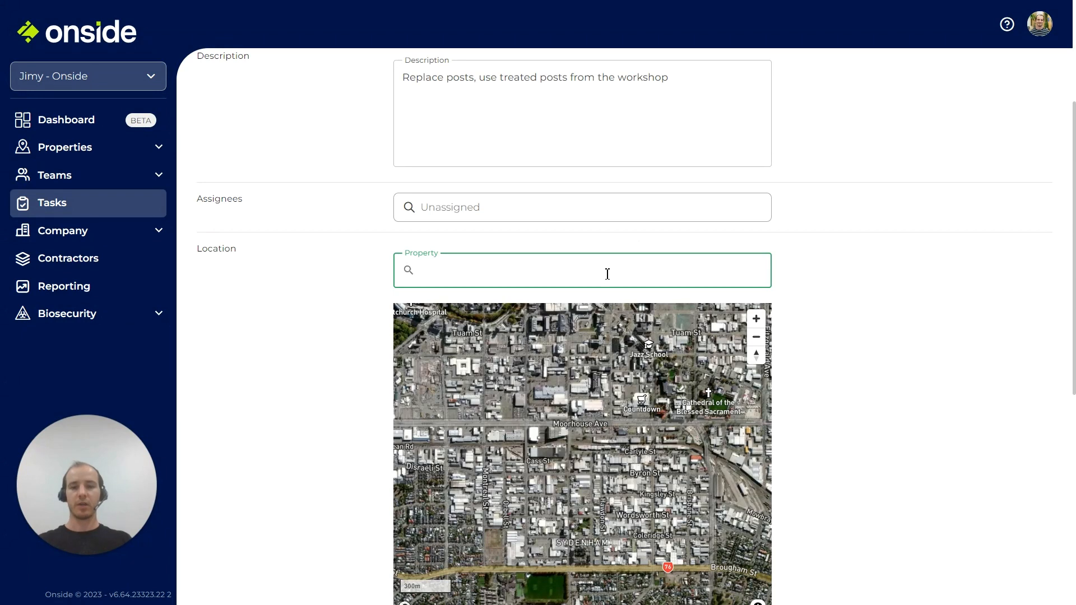
{"action": "type", "text": "jimy inc"}
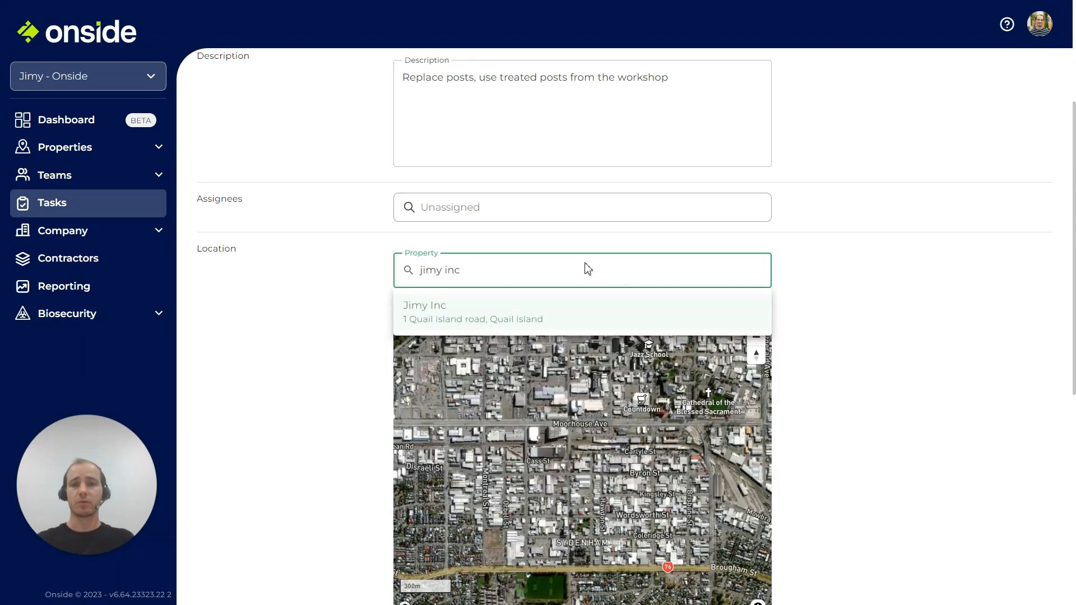
{"action": "left_click", "coordinate": [478, 315]}
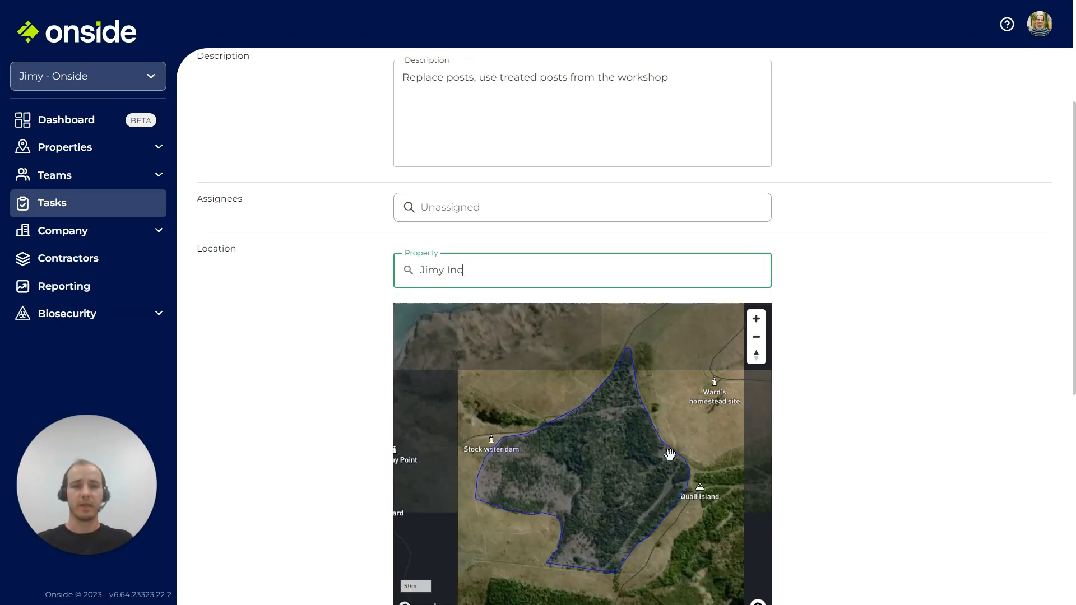
{"action": "left_click", "coordinate": [687, 469]}
Step: Look at the due date calendar and close it without choosing a date
{"action": "scroll", "coordinate": [868, 232], "scroll_direction": "down", "scroll_amount": 3}
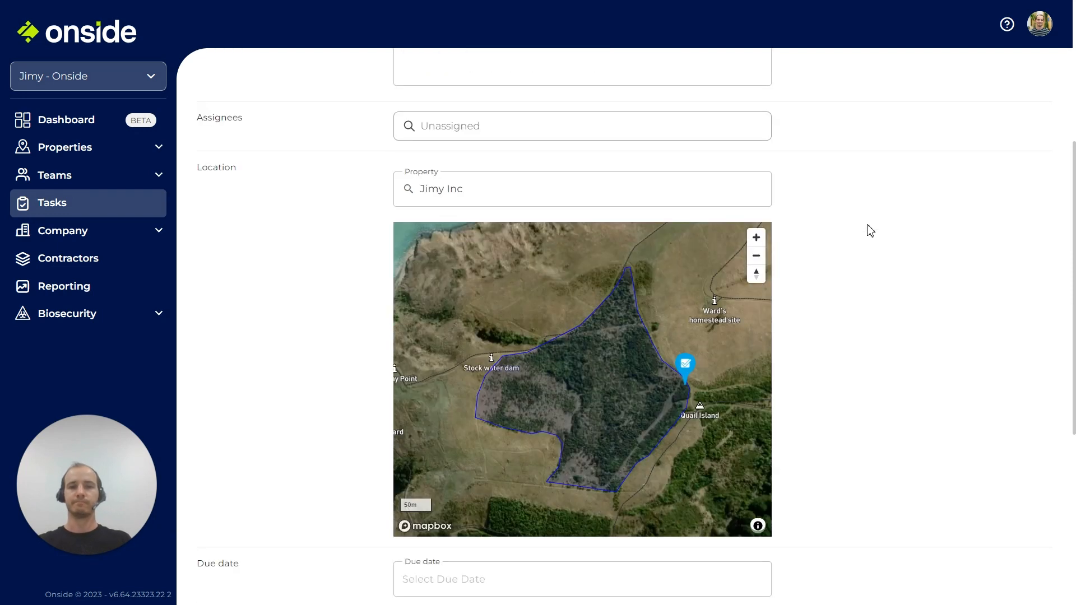
{"action": "scroll", "coordinate": [868, 232], "scroll_direction": "down", "scroll_amount": 2}
{"action": "left_click", "coordinate": [616, 321]}
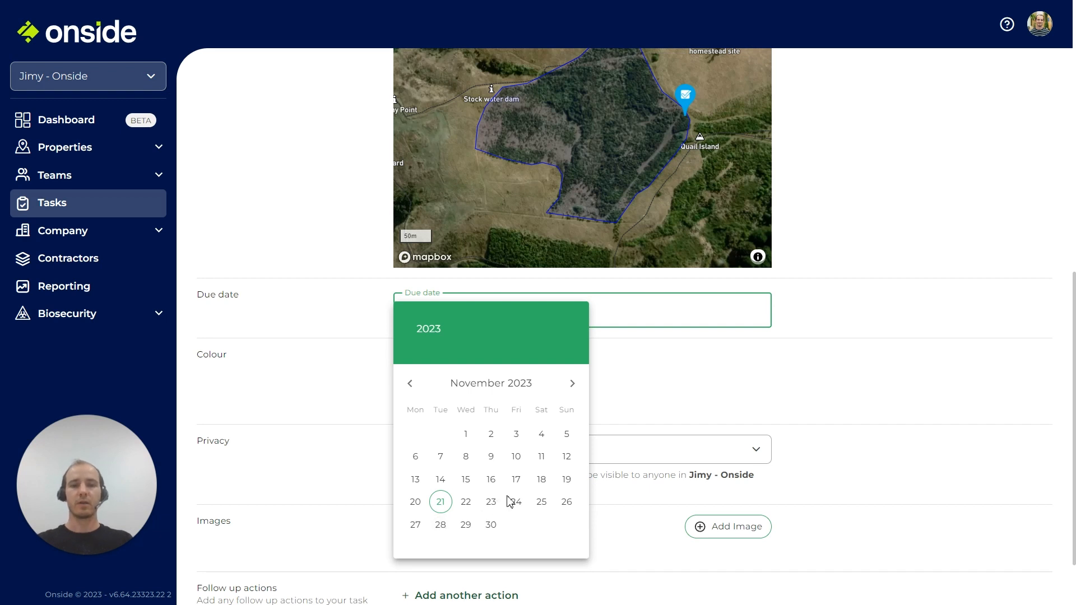
{"action": "left_click", "coordinate": [747, 377]}
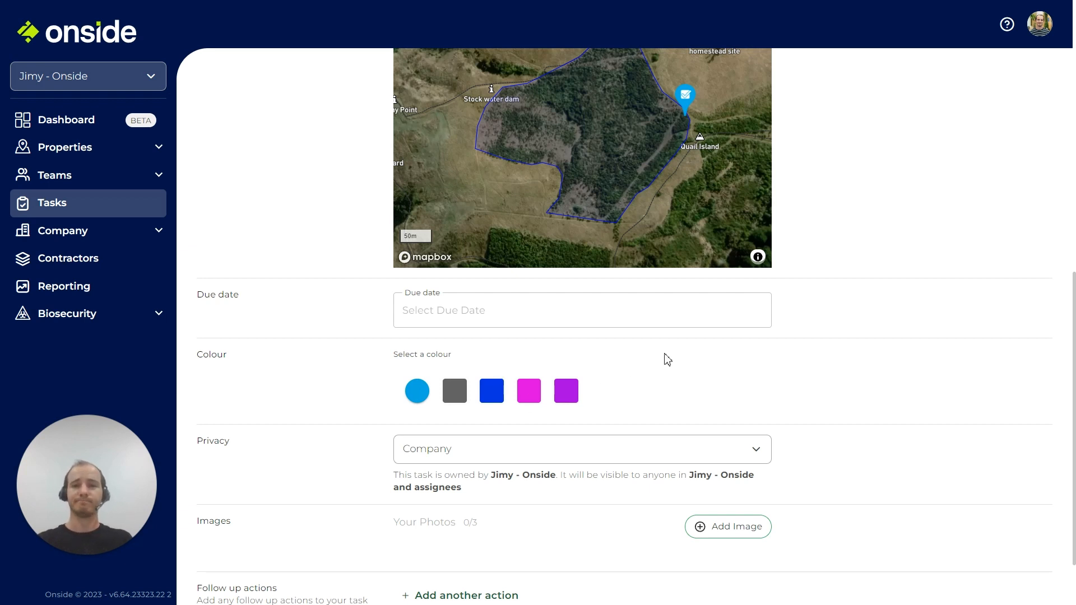
Step: Set the task's privacy to Private
{"action": "scroll", "coordinate": [667, 344], "scroll_direction": "down", "scroll_amount": 2}
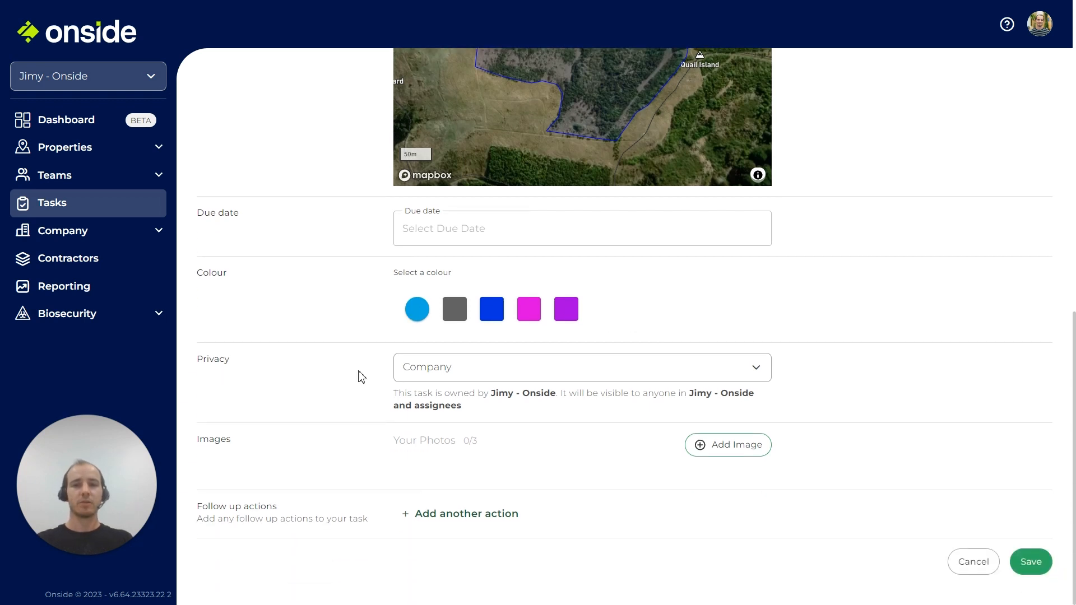
{"action": "left_click", "coordinate": [555, 376]}
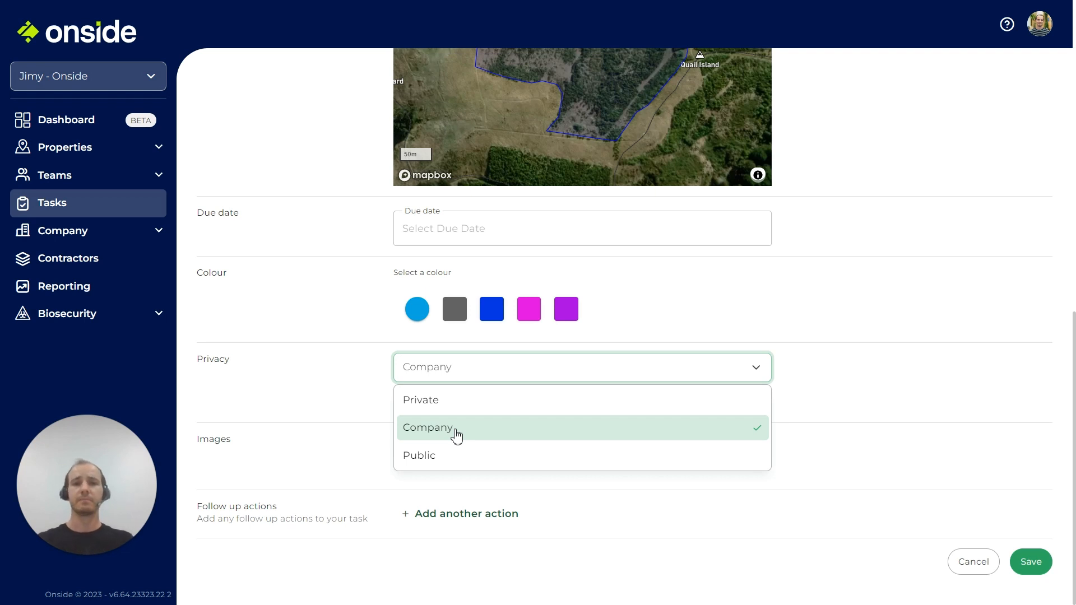
{"action": "left_click", "coordinate": [509, 401]}
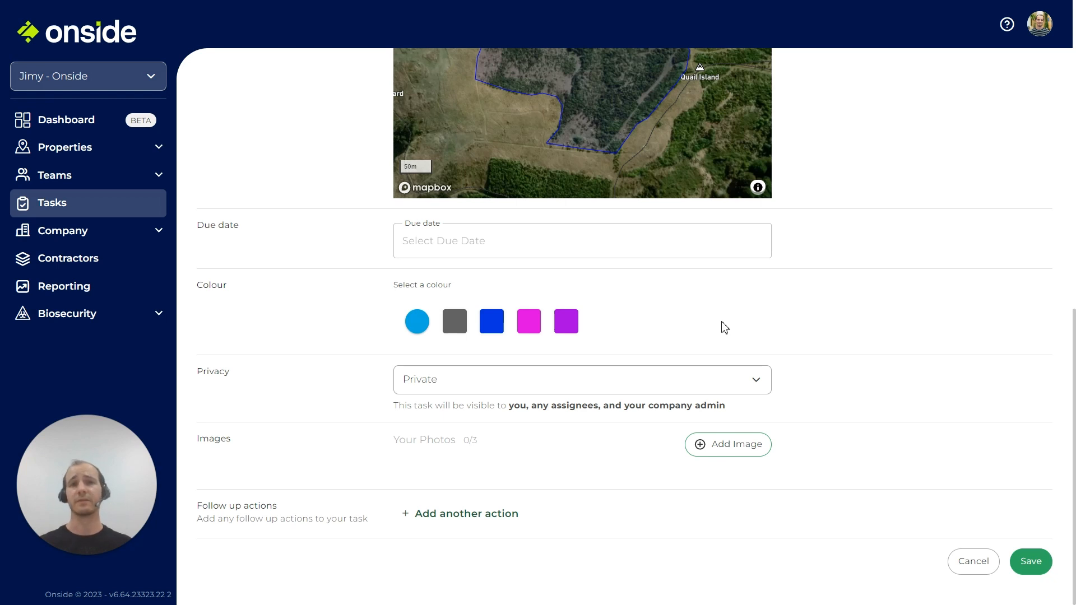
Step: Set the task's privacy to Public
{"action": "left_click", "coordinate": [559, 389]}
{"action": "left_click", "coordinate": [447, 470]}
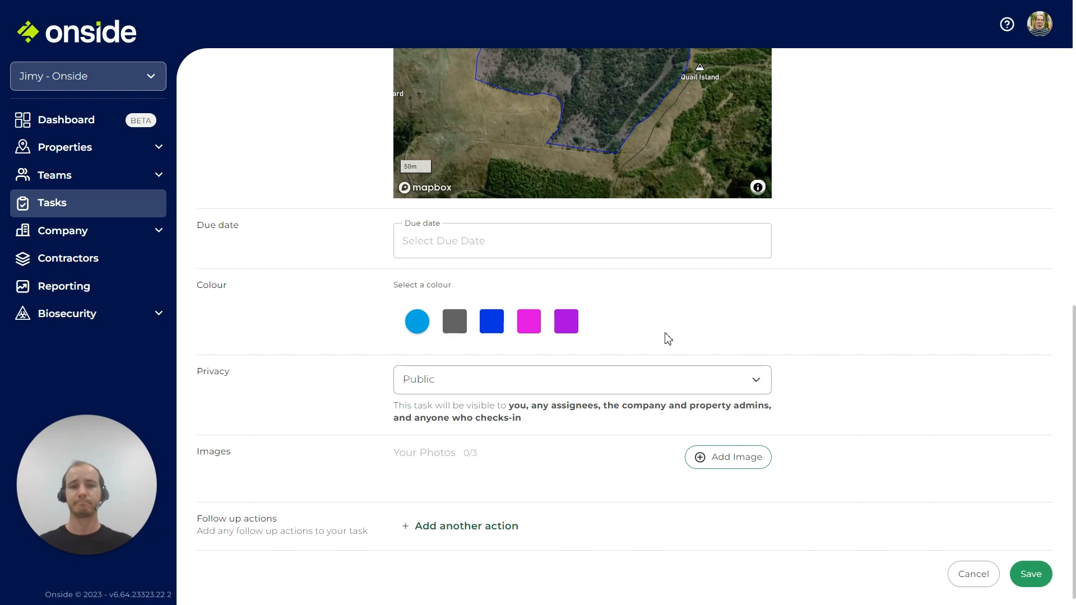
{"action": "scroll", "coordinate": [701, 353], "scroll_direction": "down", "scroll_amount": 1}
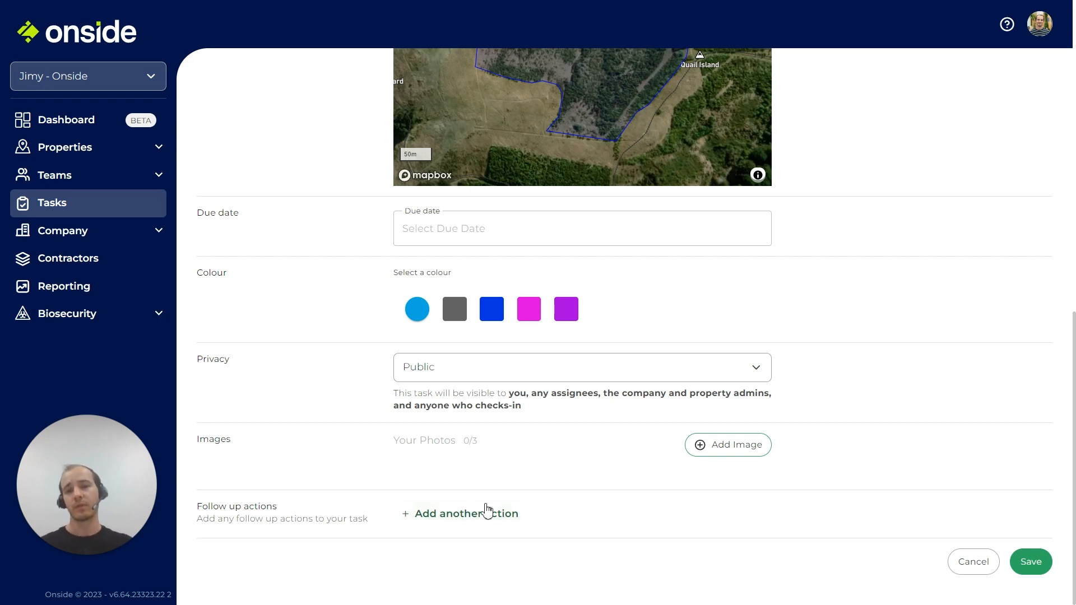
Step: Add a follow-up action "Buy more posts" to the task
{"action": "left_click", "coordinate": [505, 513]}
{"action": "scroll", "coordinate": [542, 464], "scroll_direction": "down", "scroll_amount": 1}
{"action": "left_click", "coordinate": [541, 466]}
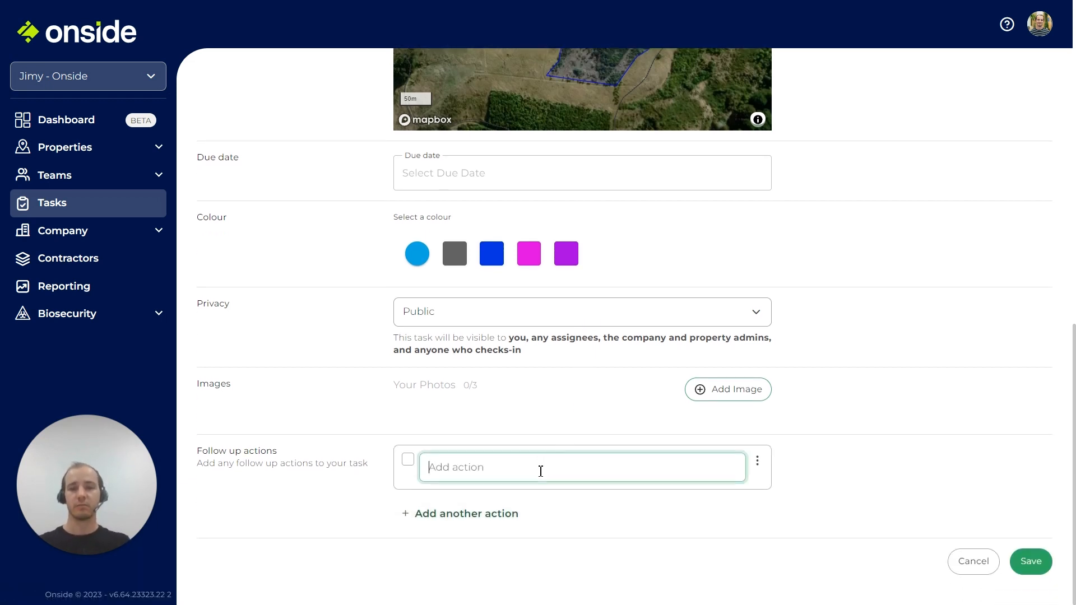
{"action": "type", "text": "Buy more posts"}
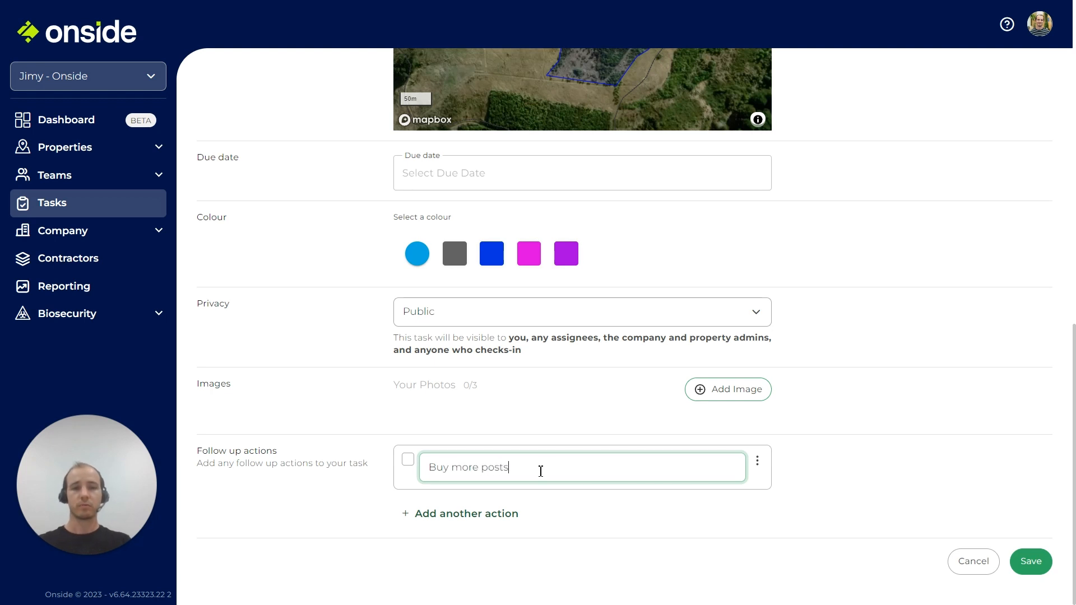
Step: Look at the options available for the "Buy more posts" action, and return to the task list without saving the new task
{"action": "left_click", "coordinate": [758, 461]}
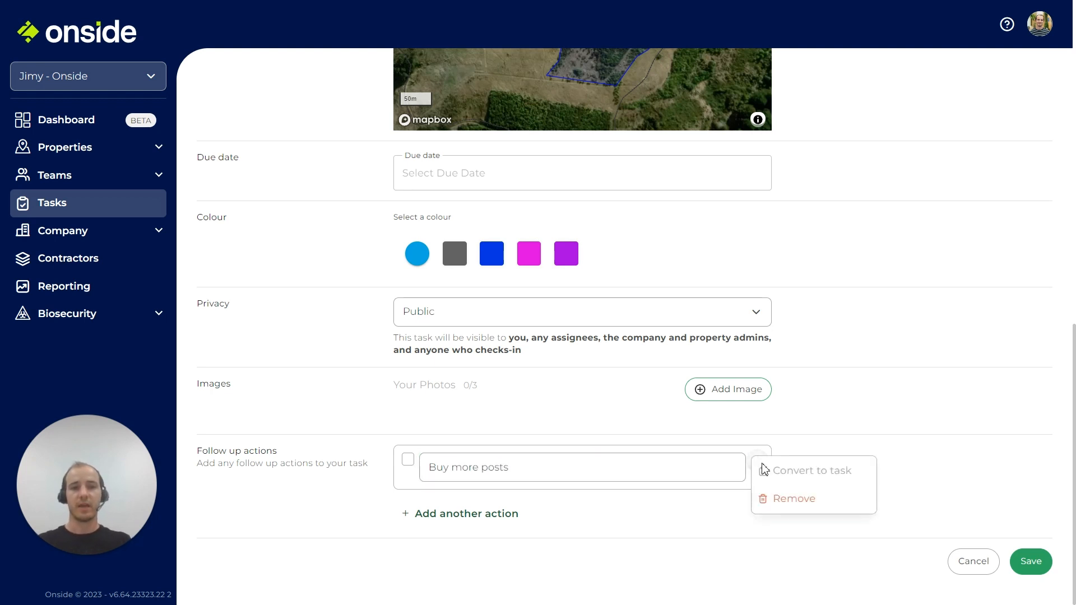
{"action": "left_click", "coordinate": [783, 444]}
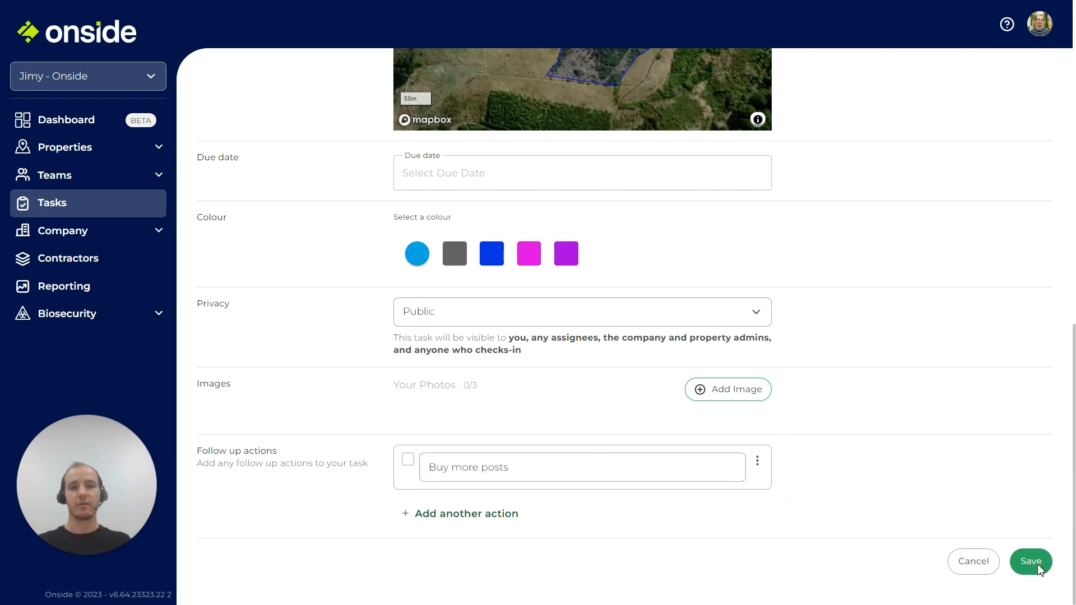
{"action": "left_click", "coordinate": [758, 464]}
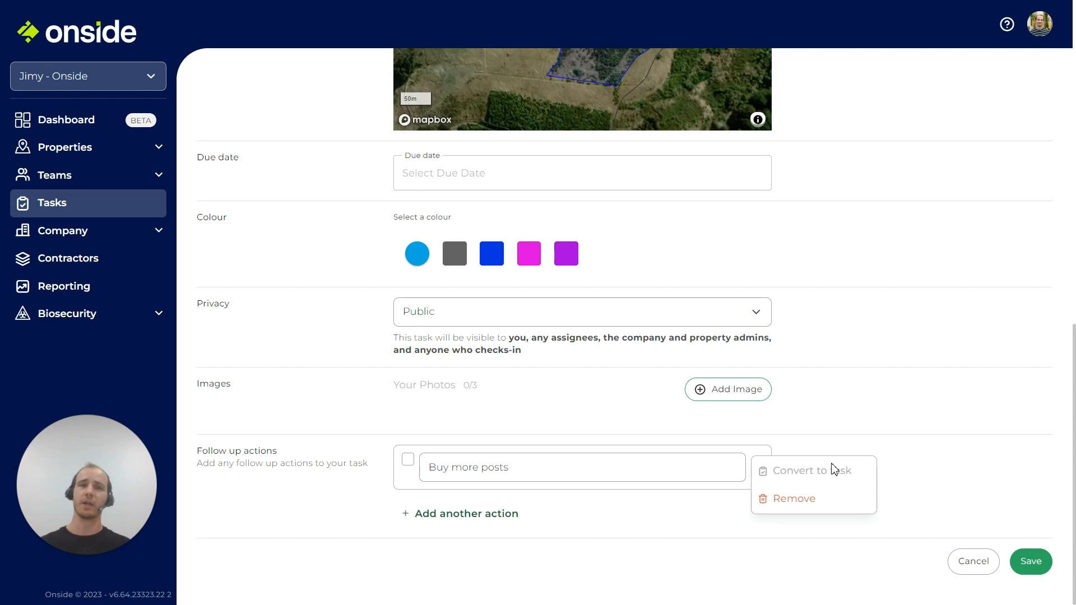
{"action": "left_click", "coordinate": [900, 397]}
{"action": "scroll", "coordinate": [877, 415], "scroll_direction": "up", "scroll_amount": 7}
{"action": "scroll", "coordinate": [872, 429], "scroll_direction": "up", "scroll_amount": 5}
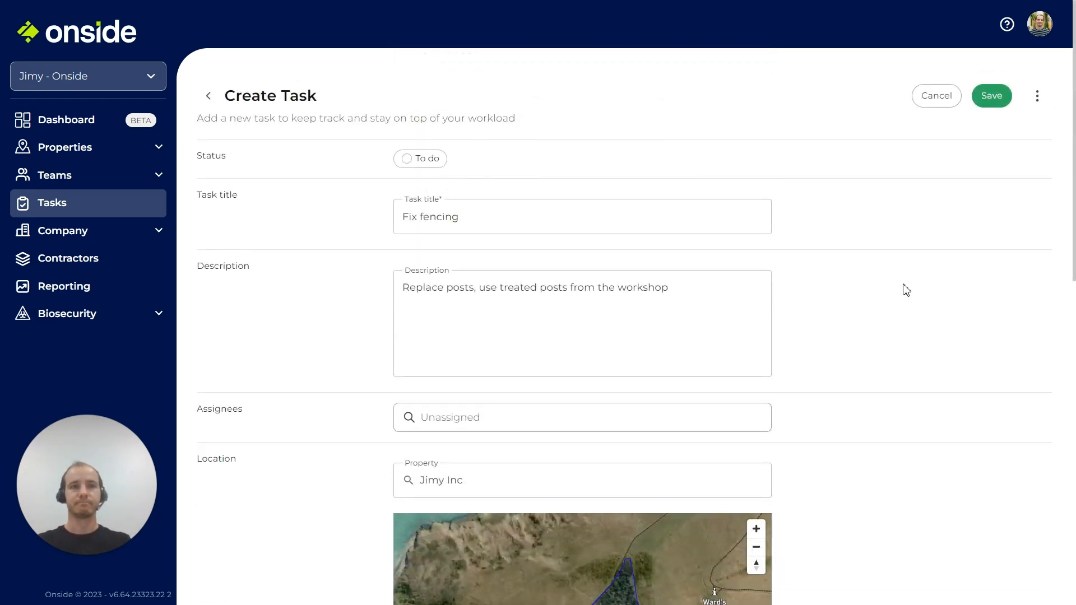
{"action": "left_click", "coordinate": [208, 95]}
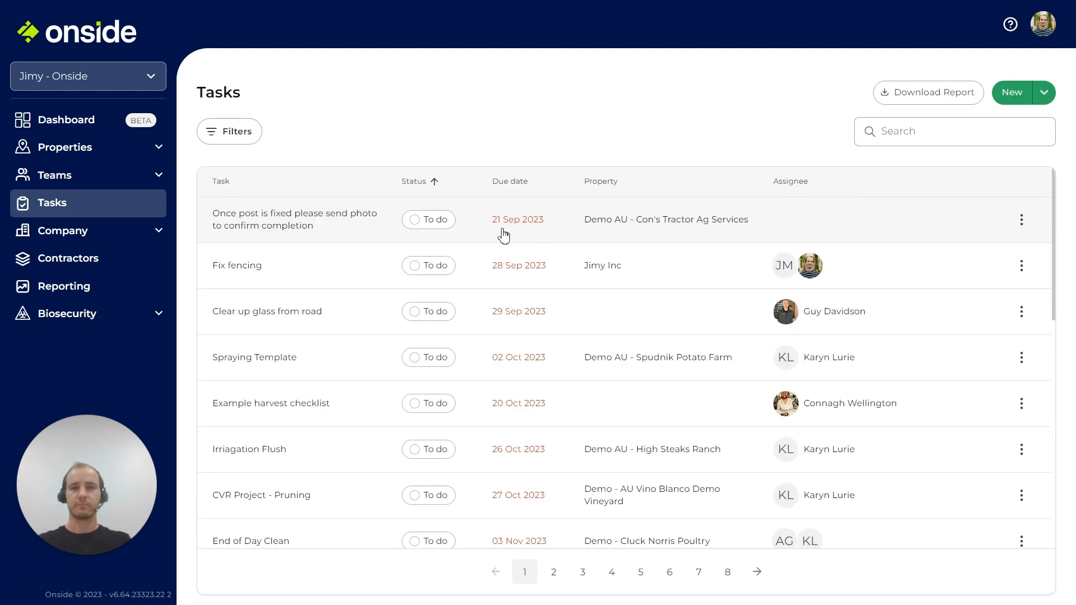
Step: Open the task "Once post is fixed please send photo to confirm completion" and review its details down to the follow-up actions
{"action": "left_click", "coordinate": [268, 222]}
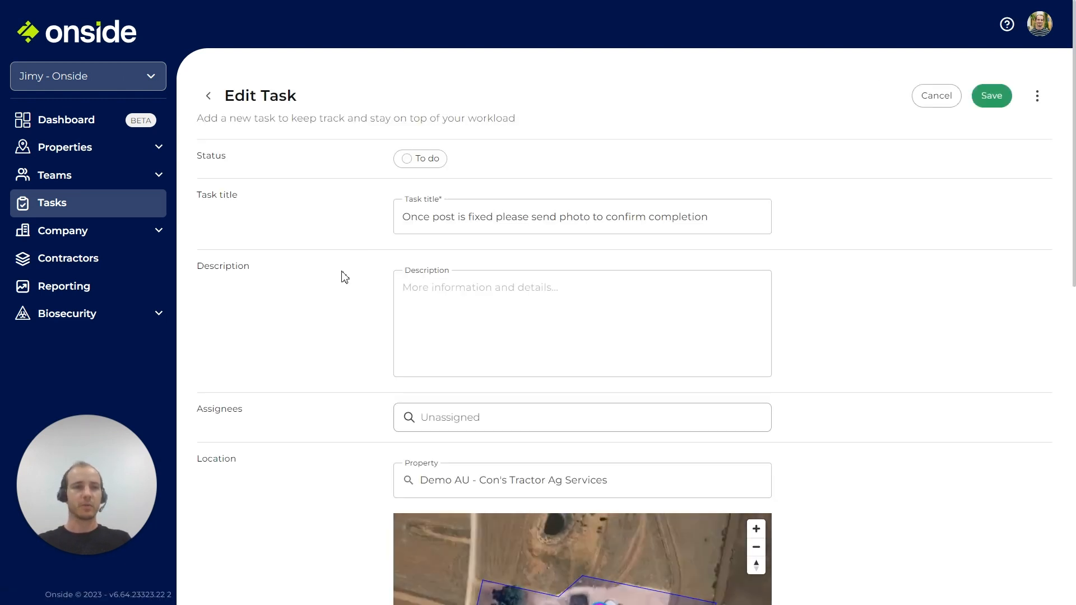
{"action": "scroll", "coordinate": [825, 286], "scroll_direction": "down", "scroll_amount": 1}
{"action": "scroll", "coordinate": [835, 286], "scroll_direction": "down", "scroll_amount": 10}
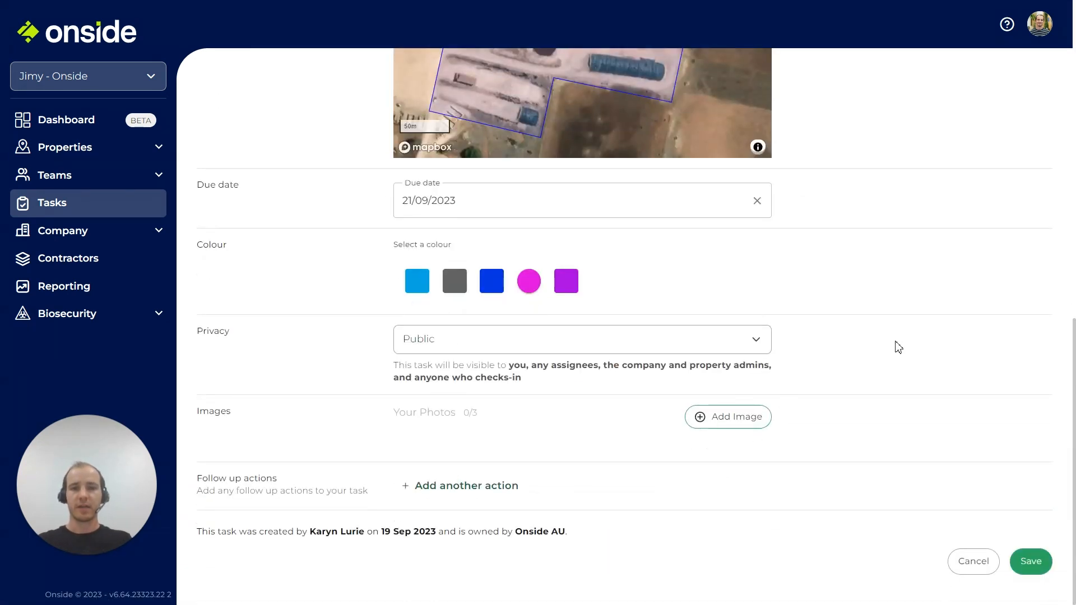
{"action": "scroll", "coordinate": [895, 346], "scroll_direction": "up", "scroll_amount": 12}
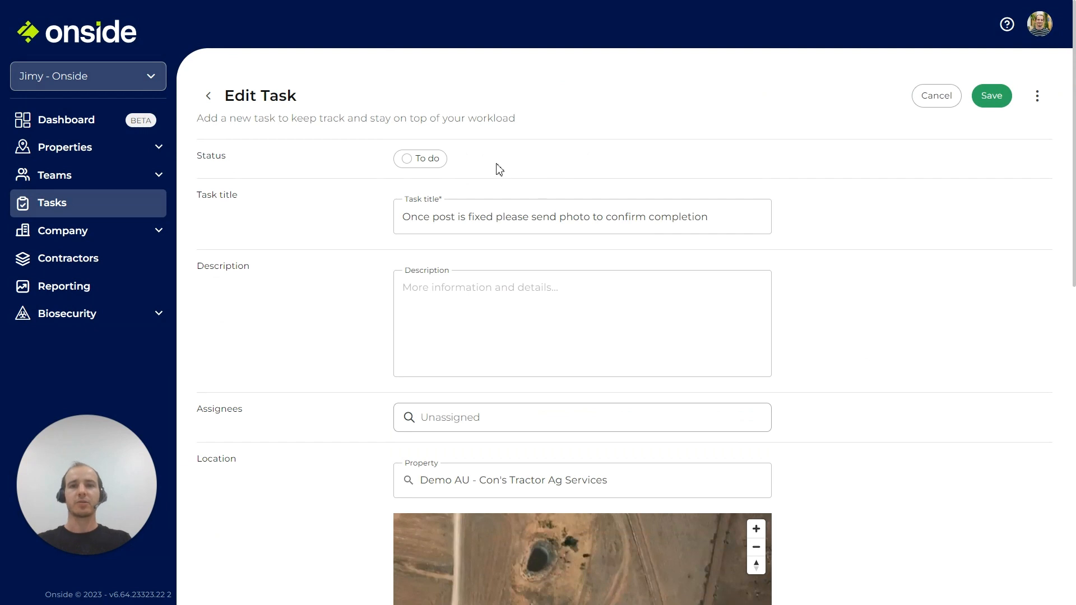
Step: Mark the task as Done and set its status back to To do
{"action": "left_click", "coordinate": [426, 166]}
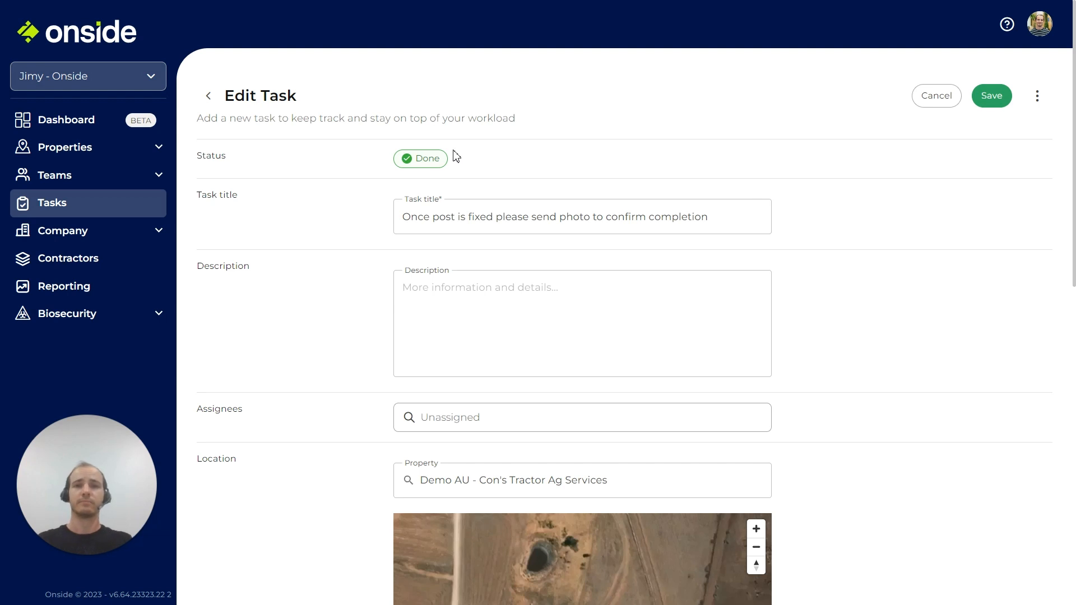
{"action": "left_click", "coordinate": [429, 163]}
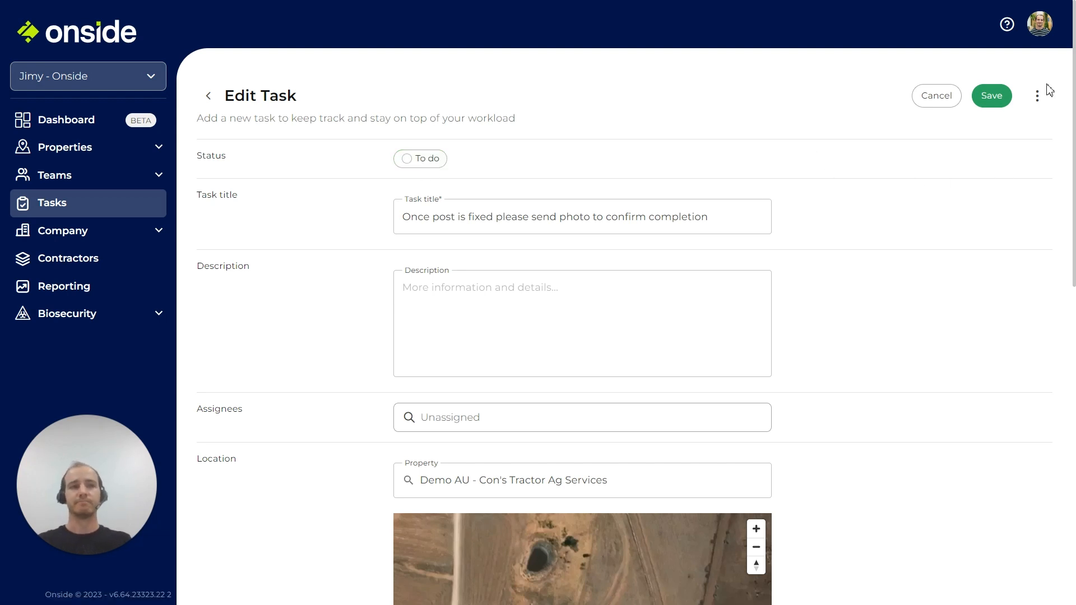
Step: Look at the task's archive and delete options and return to the task list without choosing either
{"action": "left_click", "coordinate": [1037, 95]}
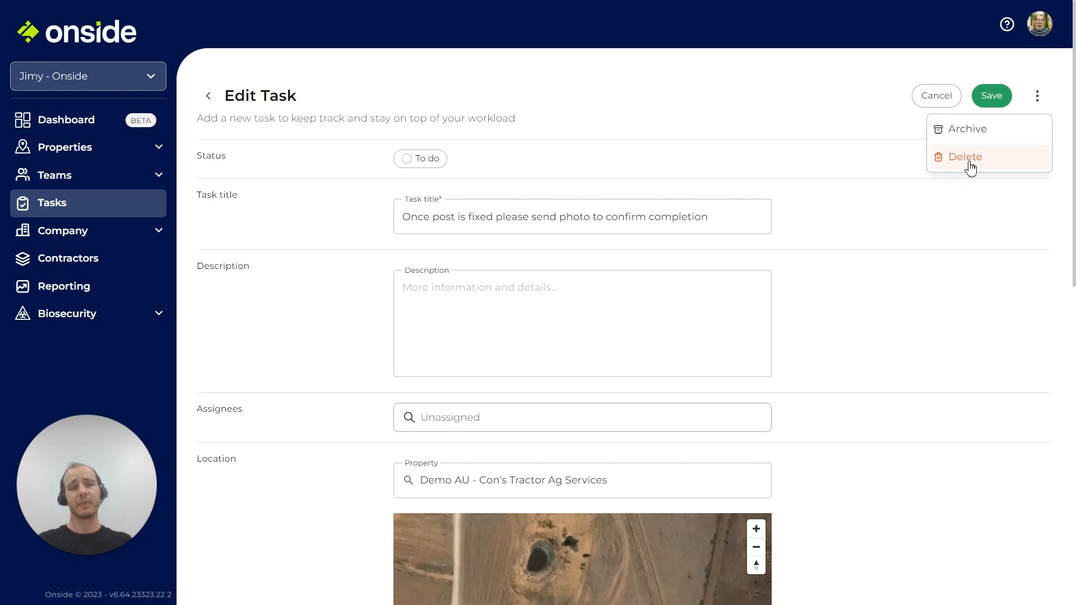
{"action": "left_click", "coordinate": [866, 183]}
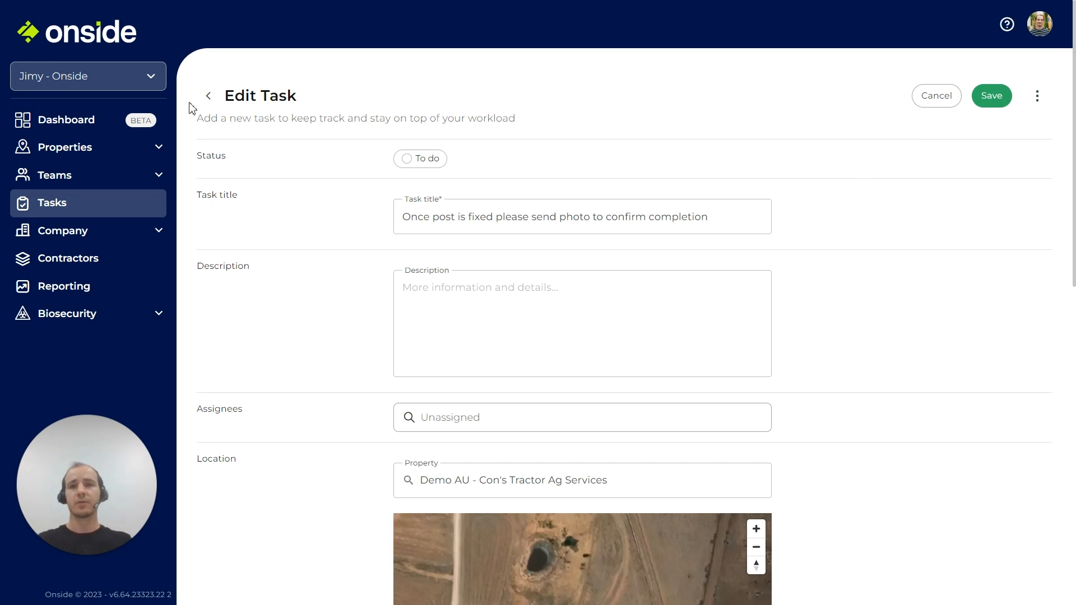
{"action": "left_click", "coordinate": [209, 96]}
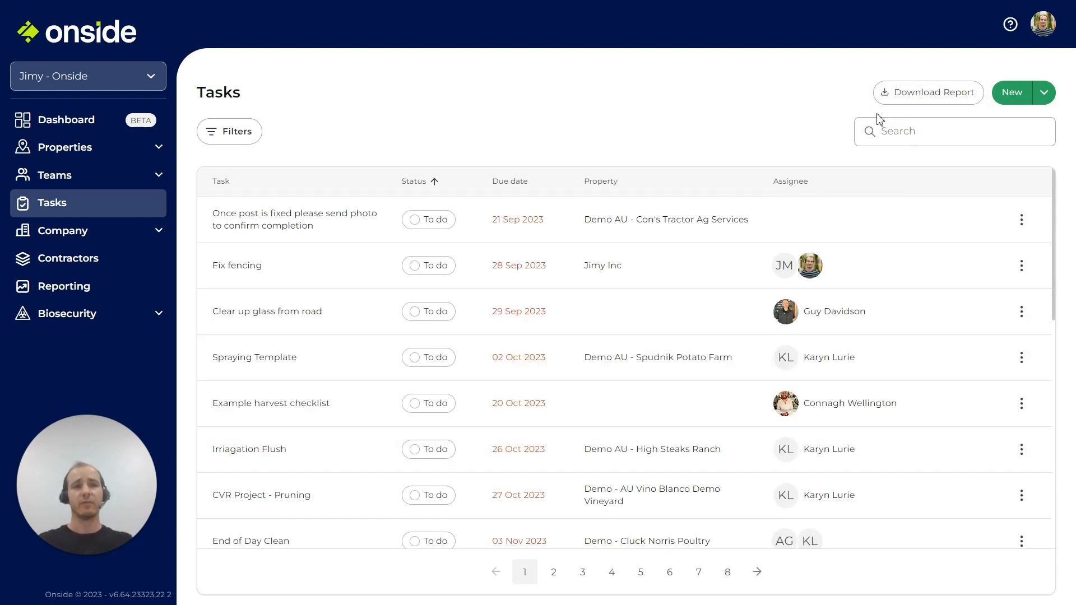
Step: Show the task list filters and look at the Privacy and Status choices without applying any
{"action": "left_click", "coordinate": [238, 131]}
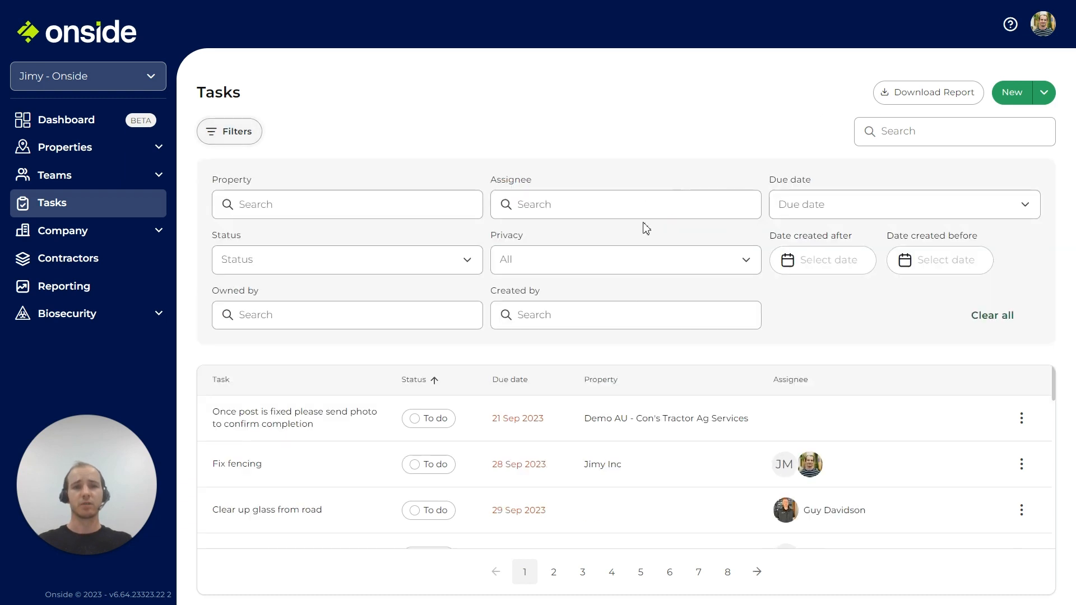
{"action": "left_click", "coordinate": [616, 262]}
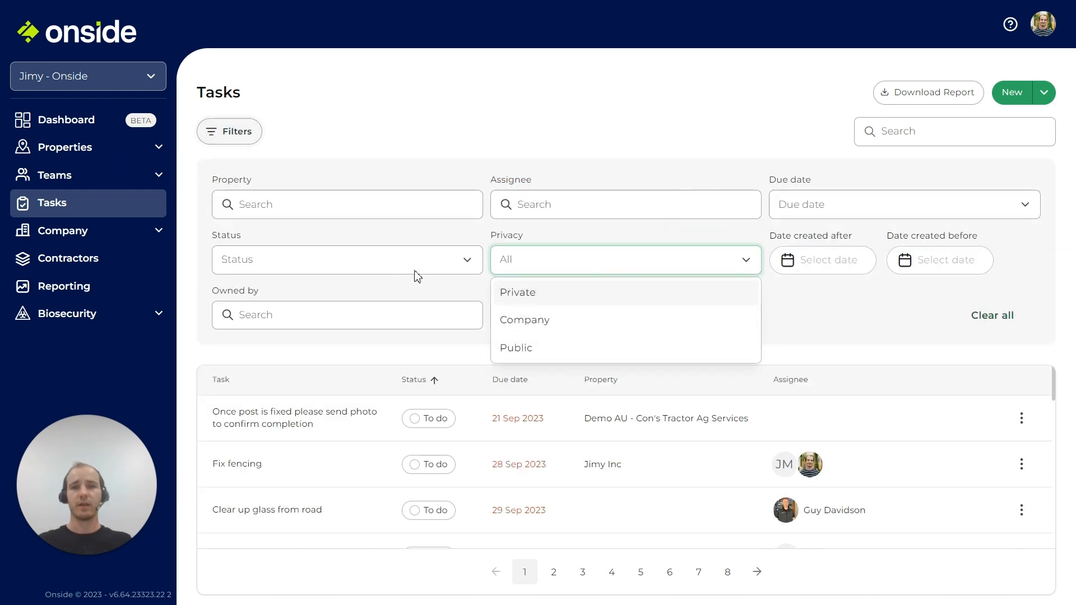
{"action": "left_click", "coordinate": [442, 217]}
{"action": "left_click", "coordinate": [445, 258]}
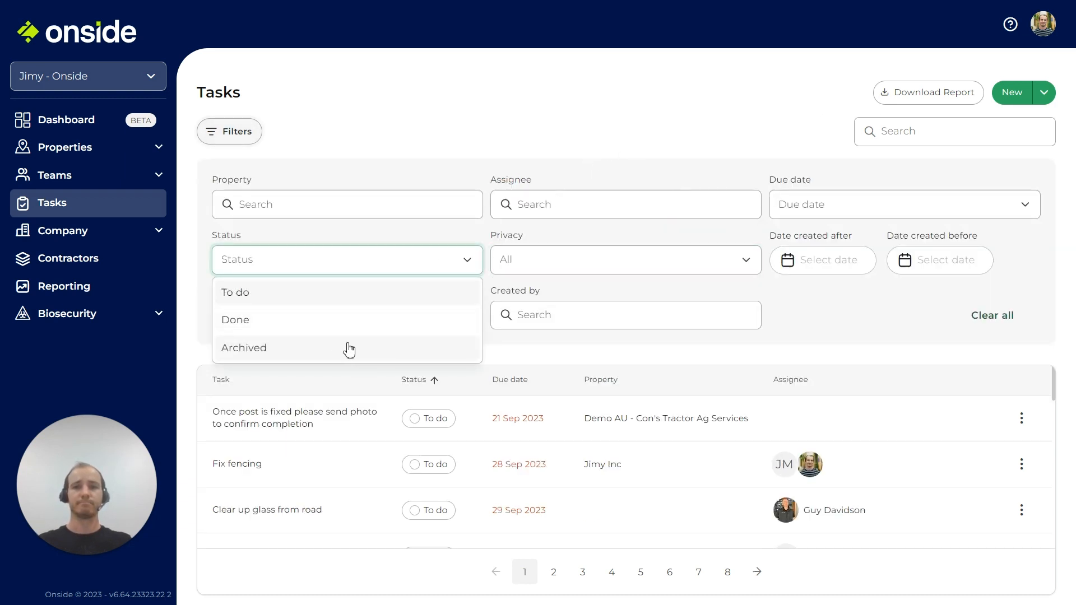
{"action": "left_click", "coordinate": [664, 118]}
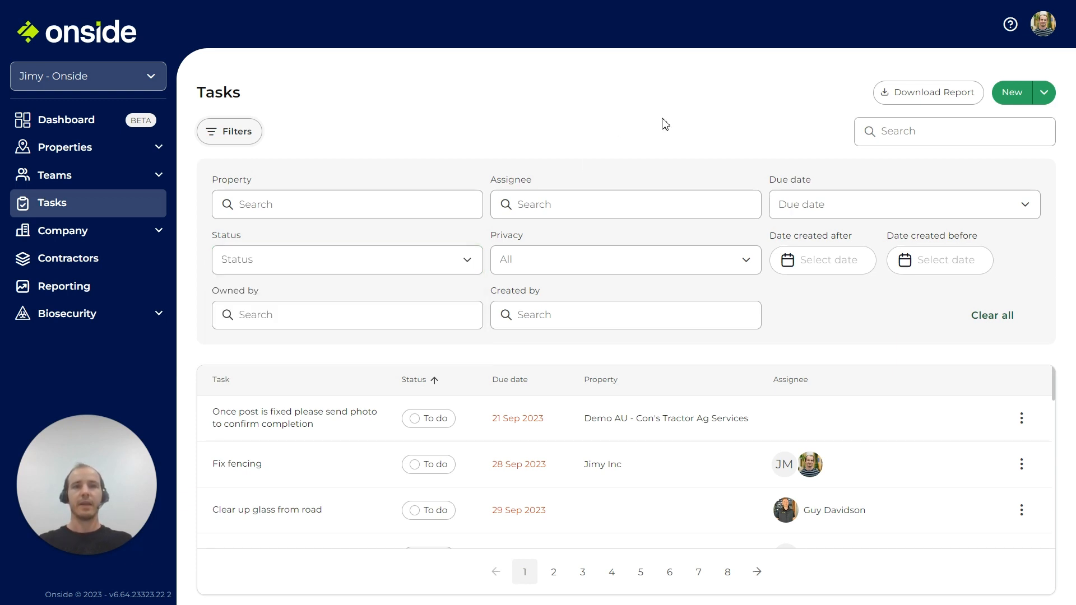
Step: Create a new task template named "Fix fences" with the description "Replace wiring"
{"action": "left_click", "coordinate": [1046, 93]}
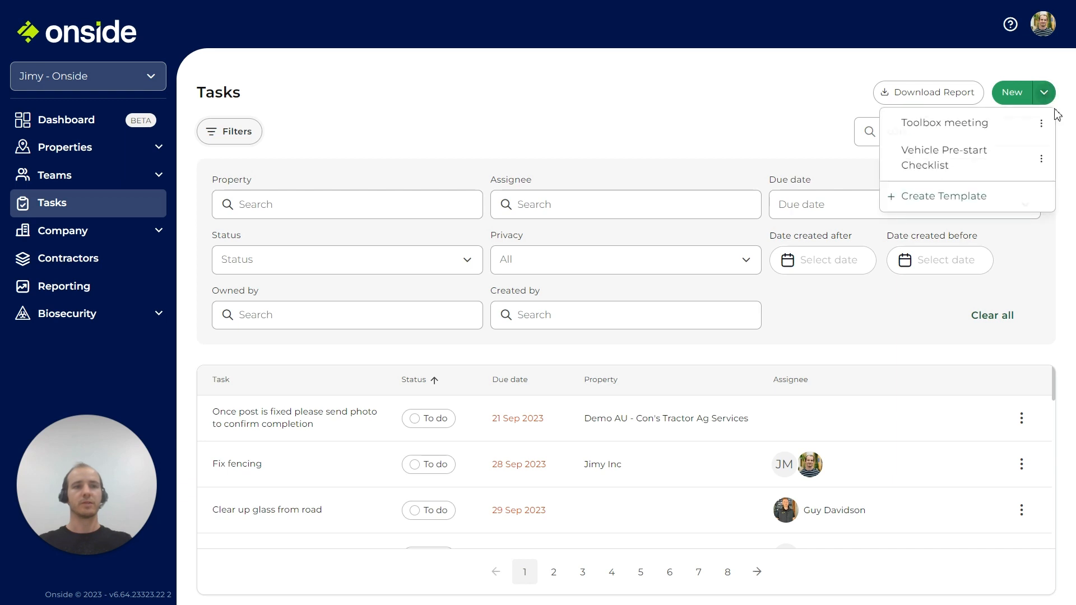
{"action": "left_click", "coordinate": [953, 208]}
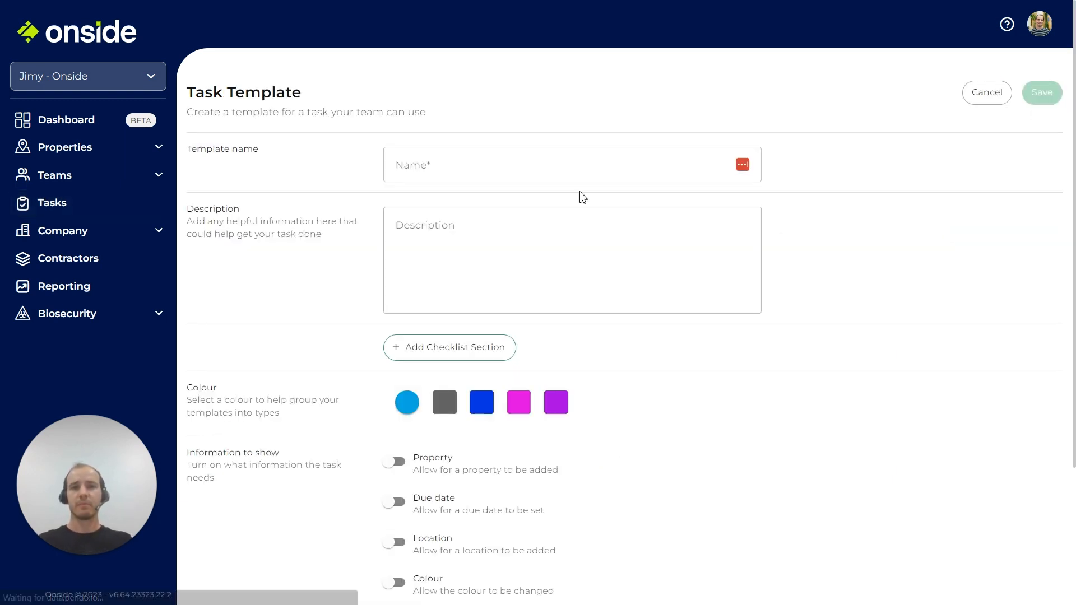
{"action": "left_click", "coordinate": [521, 167]}
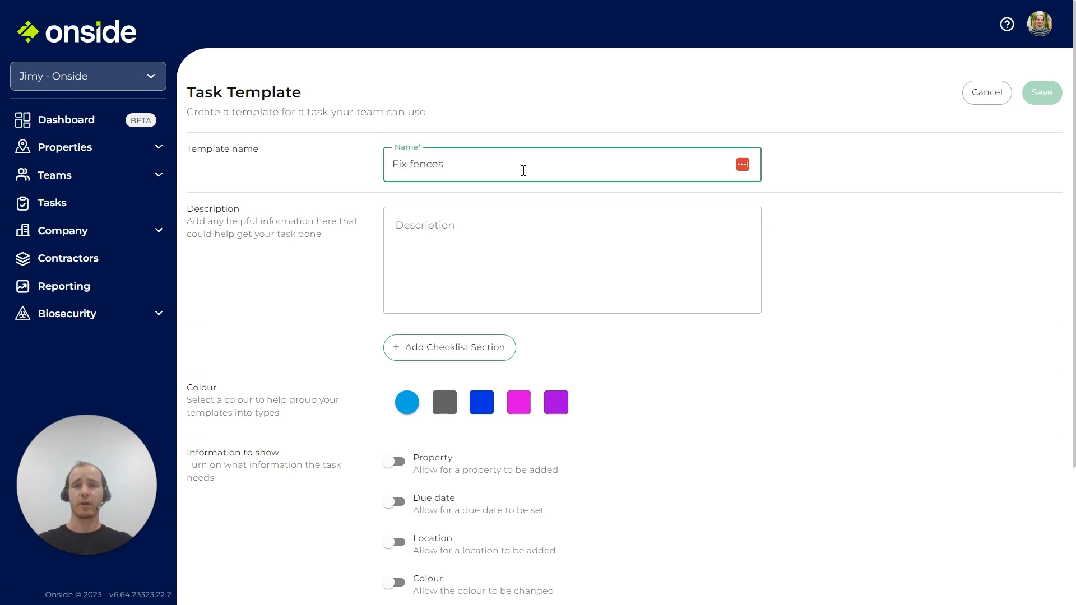
{"action": "left_click", "coordinate": [488, 244]}
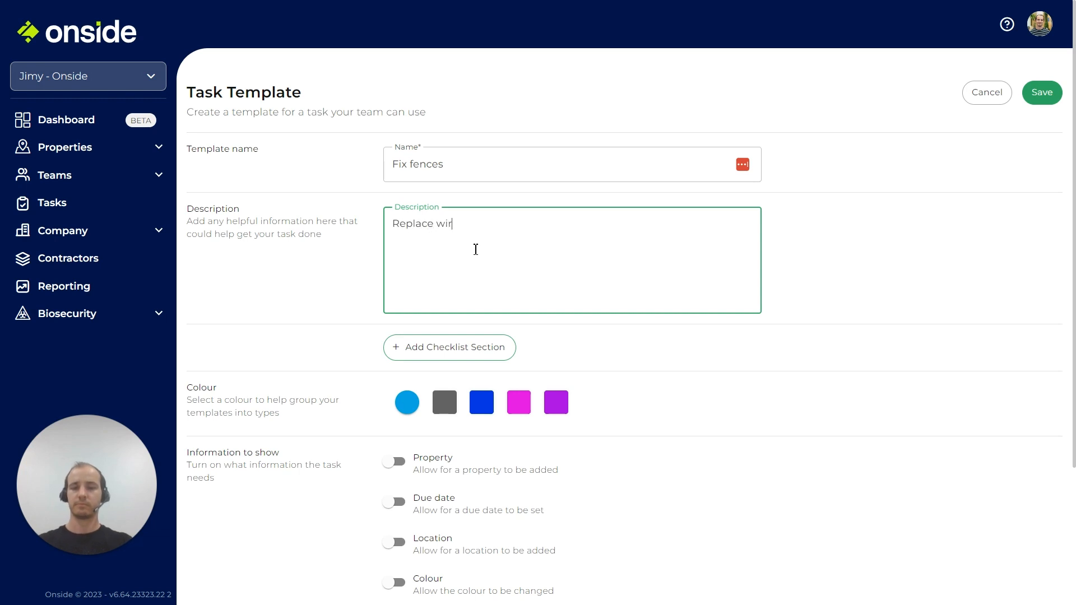
Step: Add a checklist section headed "Have you checked the tension?" with the items Yes and No
{"action": "left_click", "coordinate": [512, 357]}
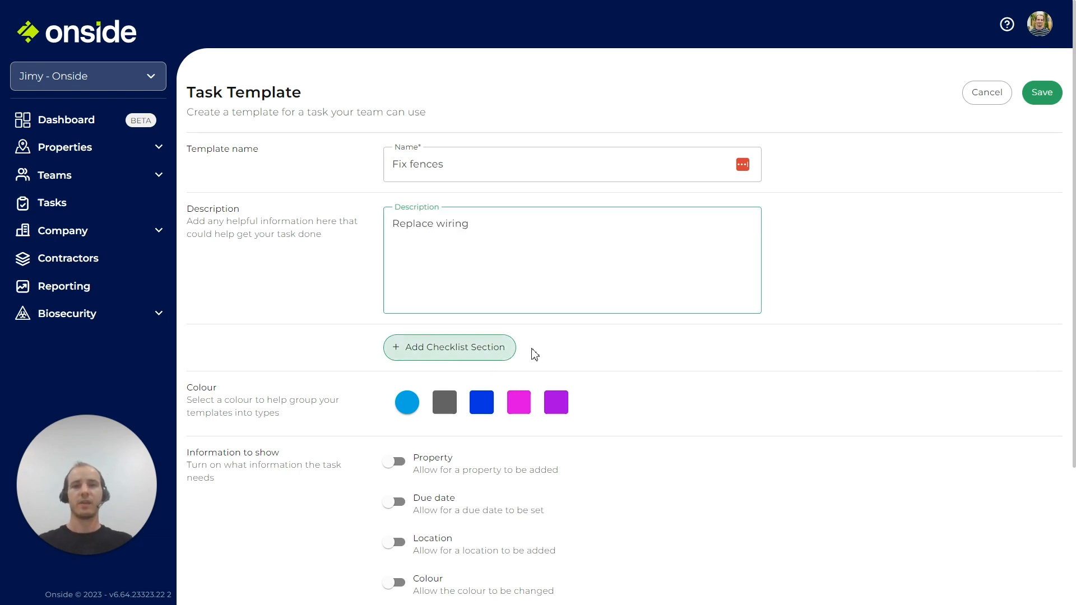
{"action": "scroll", "coordinate": [593, 357], "scroll_direction": "down", "scroll_amount": 1}
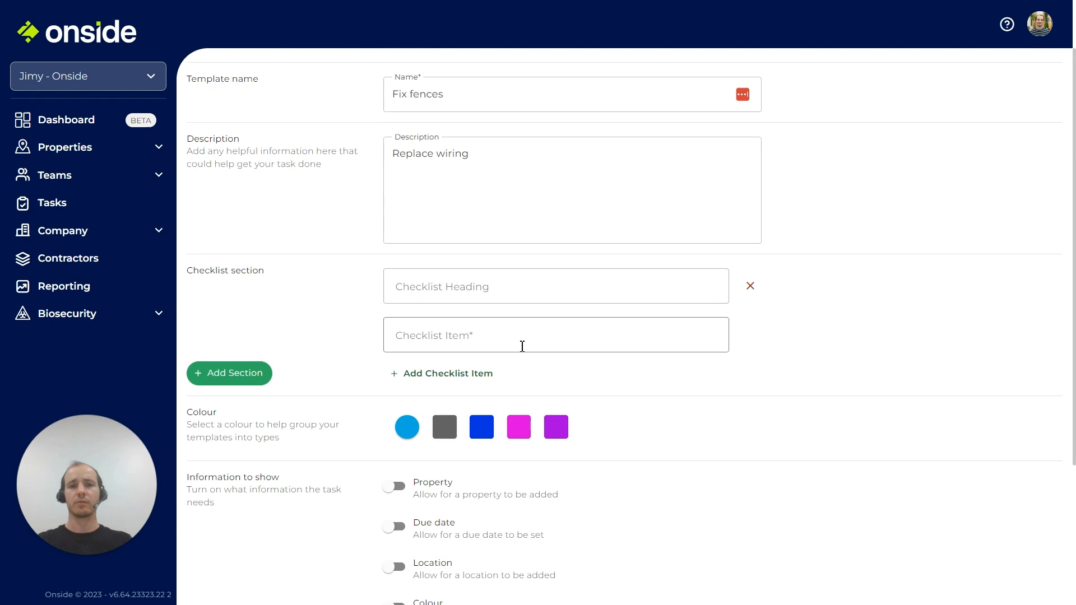
{"action": "left_click", "coordinate": [509, 292]}
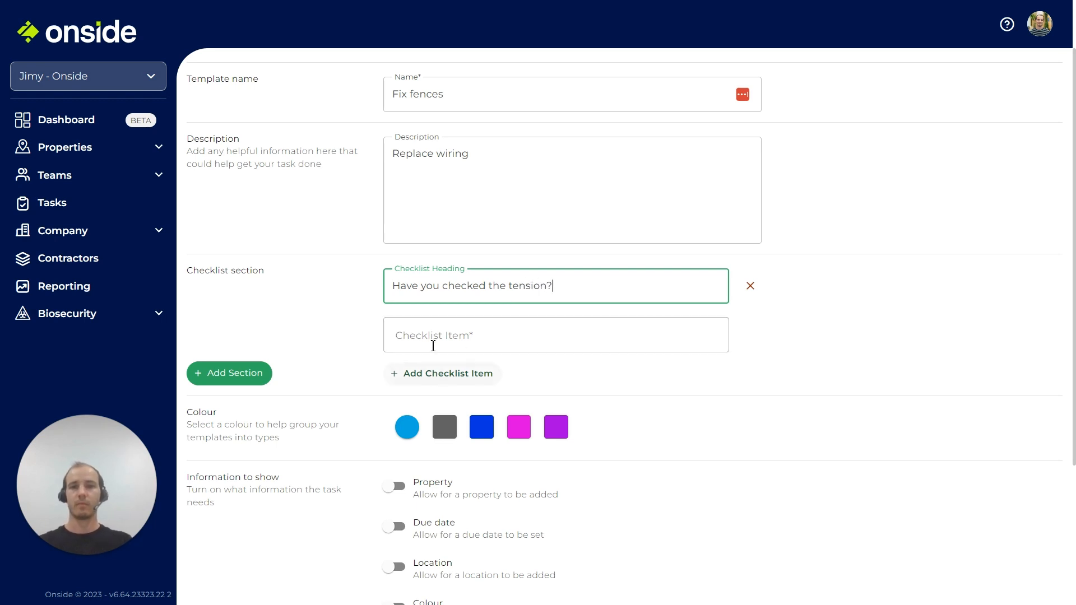
{"action": "left_click", "coordinate": [452, 350]}
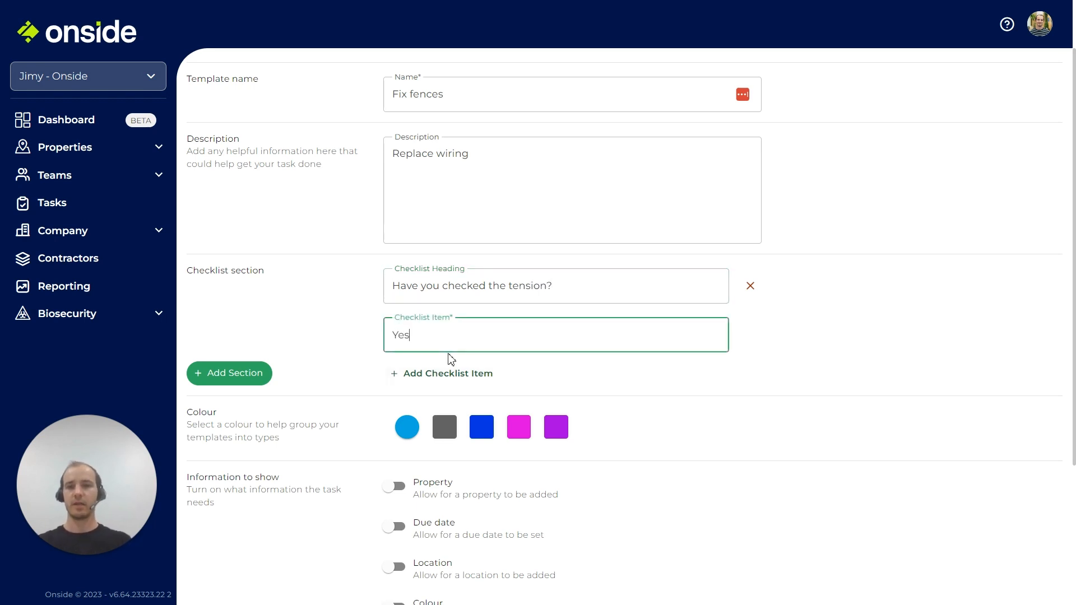
{"action": "left_click", "coordinate": [492, 373]}
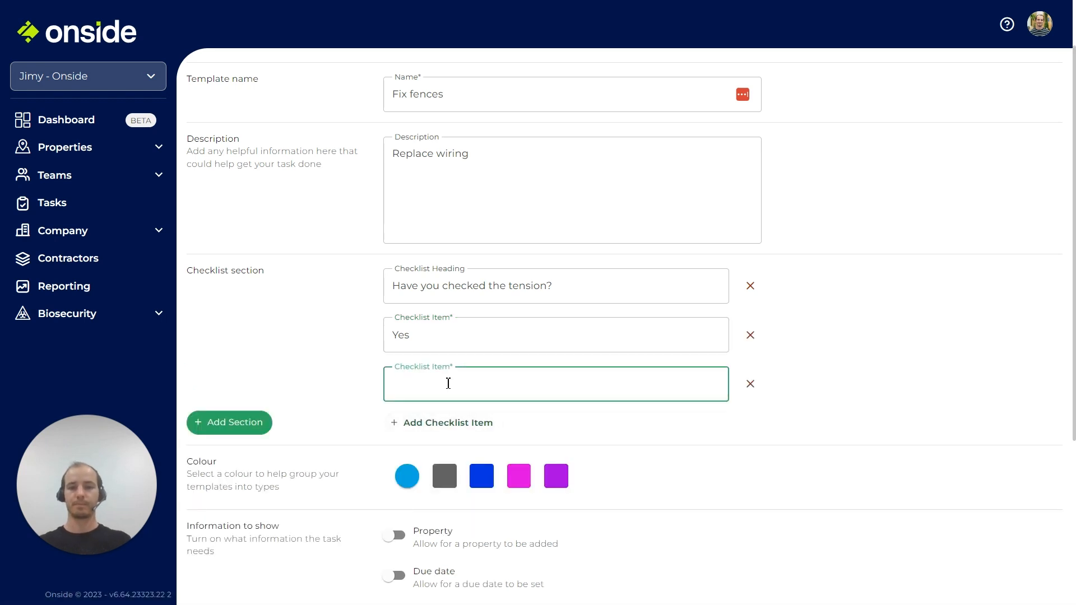
Step: Add a second checklist section headed "Is there any damage?" with the items Yes and No
{"action": "left_click", "coordinate": [268, 425]}
{"action": "scroll", "coordinate": [415, 450], "scroll_direction": "down", "scroll_amount": 3}
{"action": "left_click", "coordinate": [491, 342]}
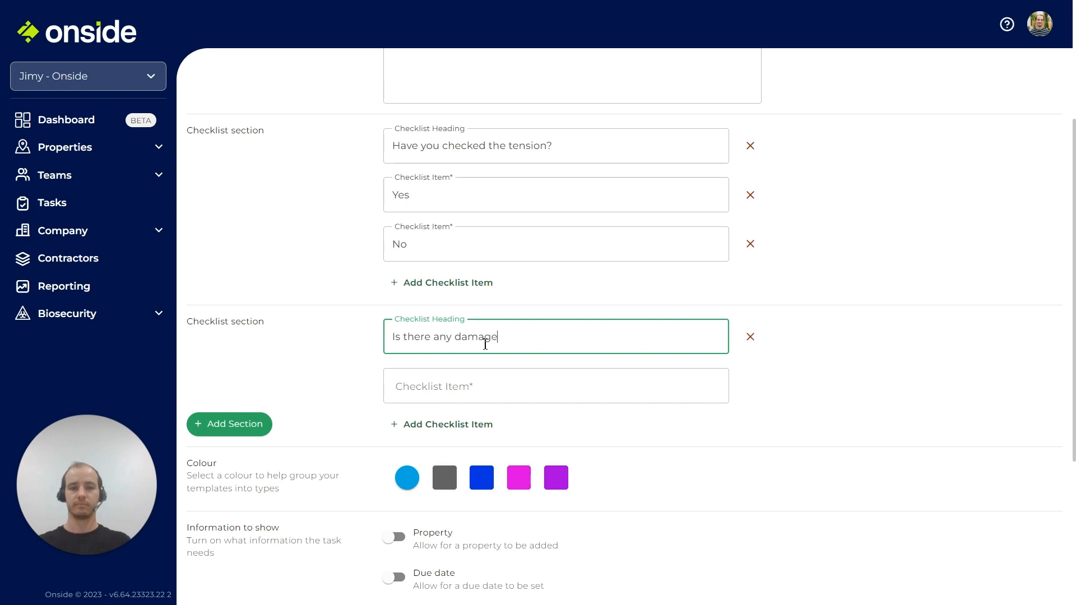
{"action": "left_click", "coordinate": [507, 379]}
{"action": "left_click", "coordinate": [447, 430]}
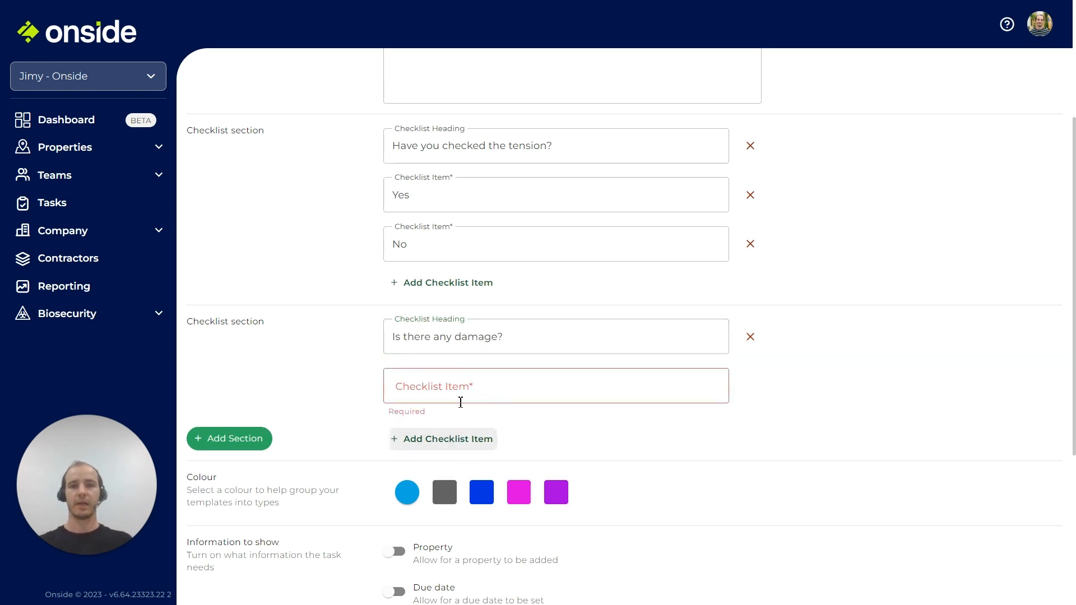
{"action": "left_click", "coordinate": [468, 393]}
{"action": "left_click", "coordinate": [427, 446]}
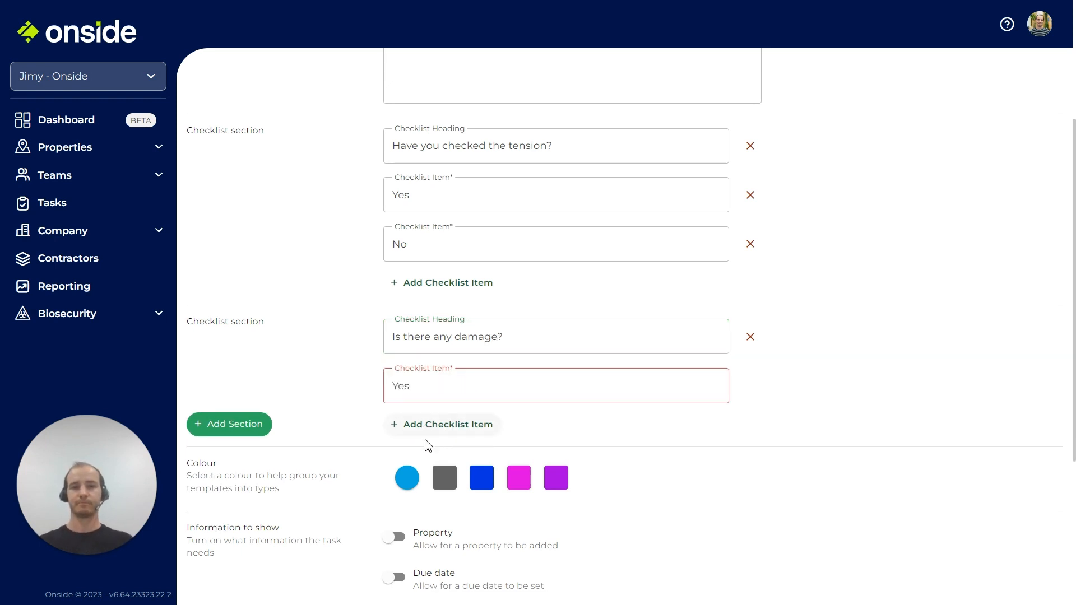
{"action": "left_click", "coordinate": [442, 440]}
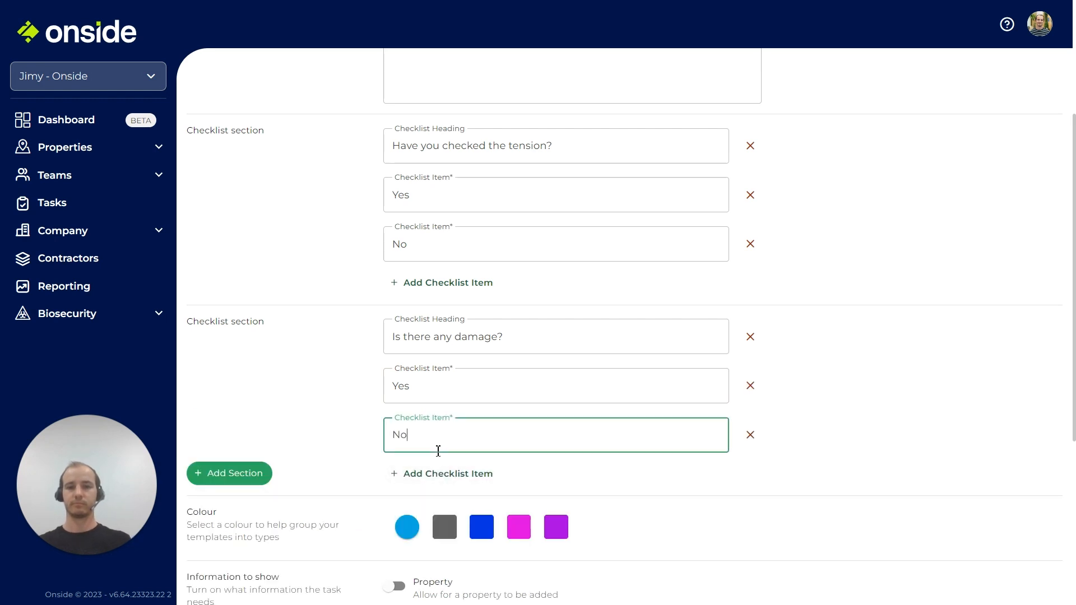
{"action": "left_click", "coordinate": [841, 386]}
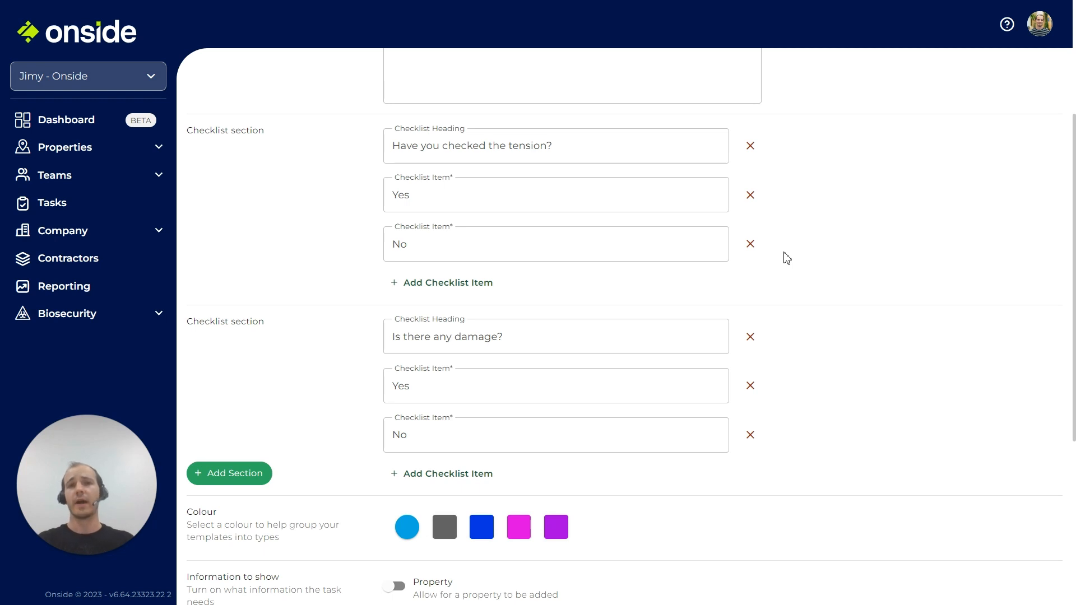
Step: Review the template's colour choices, the information it can show and its privacy setting
{"action": "scroll", "coordinate": [829, 343], "scroll_direction": "down", "scroll_amount": 5}
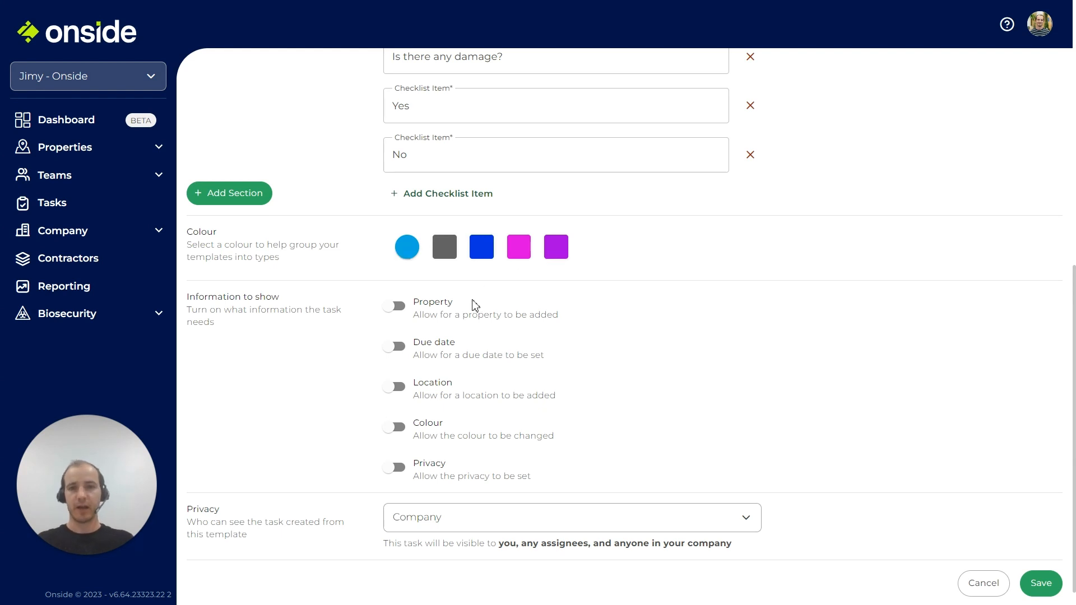
{"action": "scroll", "coordinate": [474, 283], "scroll_direction": "down", "scroll_amount": 1}
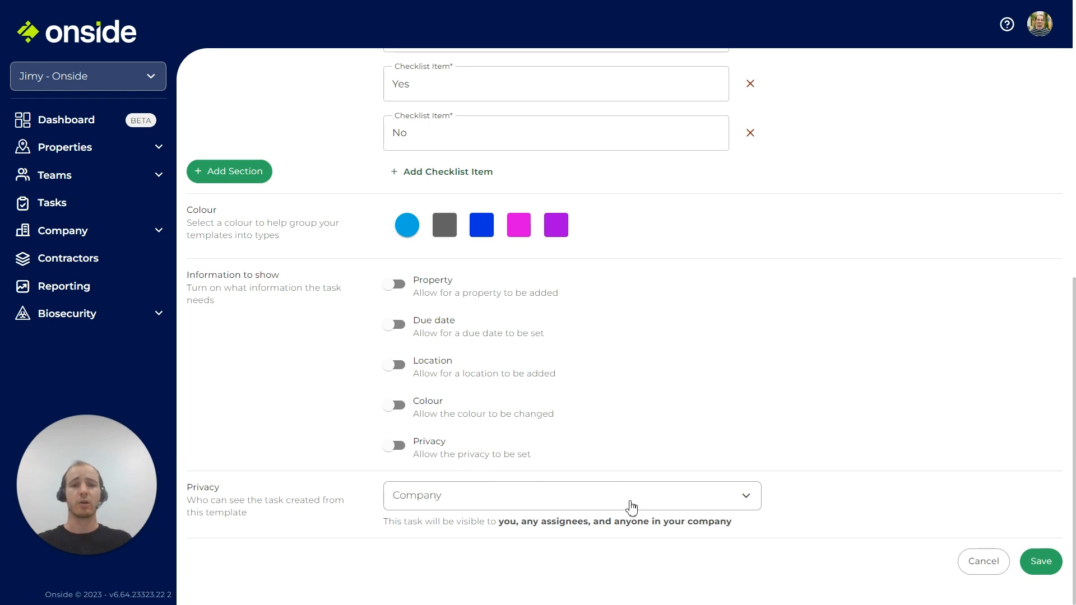
Step: Check the privacy choices for the Fix fences template, and discard the template's unsaved changes
{"action": "left_click", "coordinate": [633, 505]}
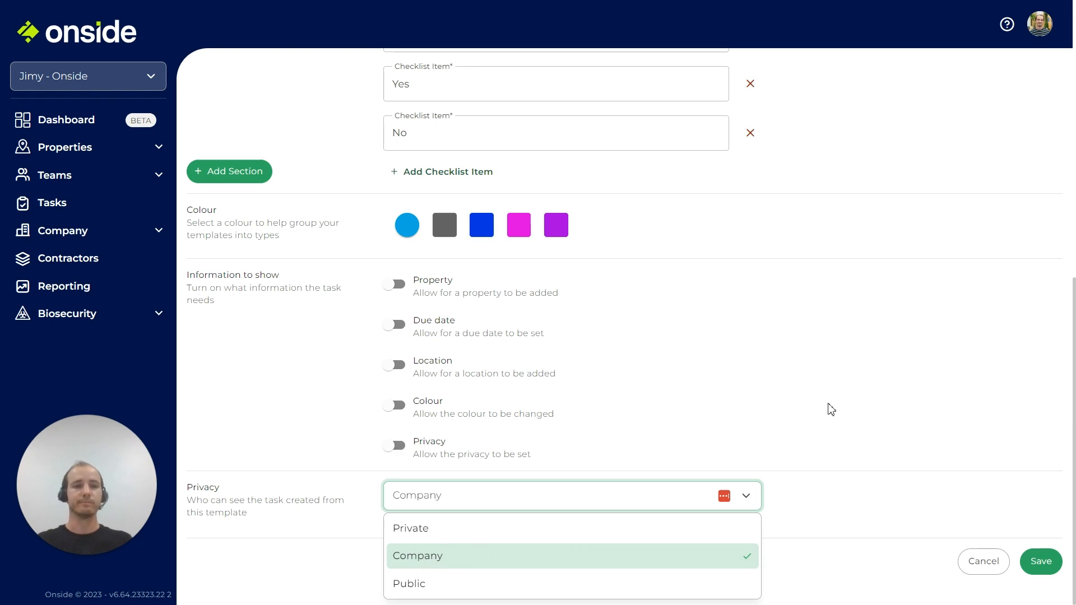
{"action": "left_click", "coordinate": [831, 409]}
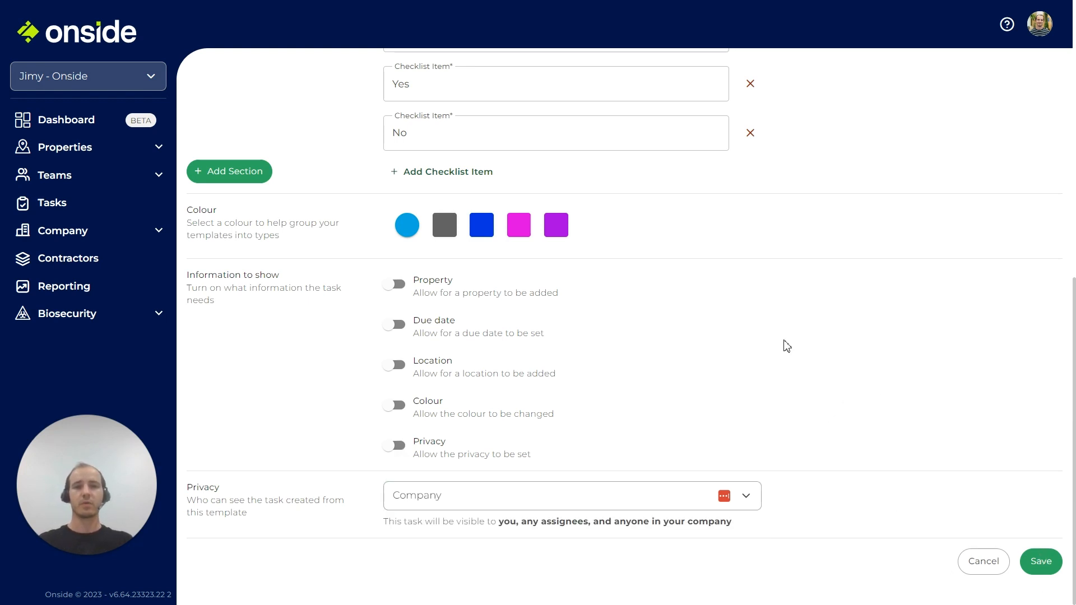
{"action": "scroll", "coordinate": [786, 346], "scroll_direction": "up", "scroll_amount": 15}
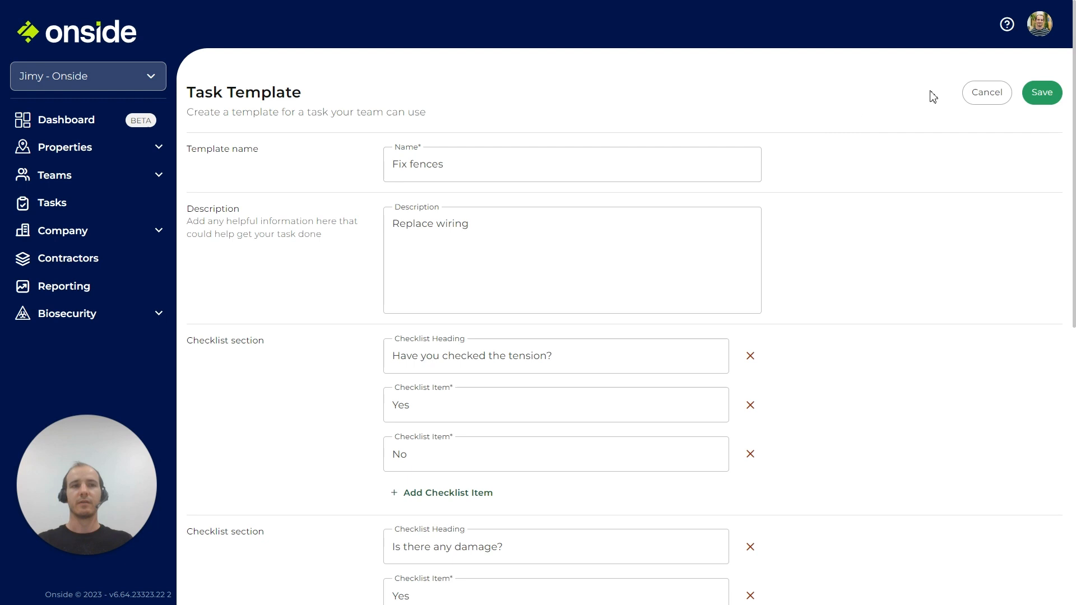
{"action": "left_click", "coordinate": [987, 96]}
{"action": "left_click", "coordinate": [680, 363]}
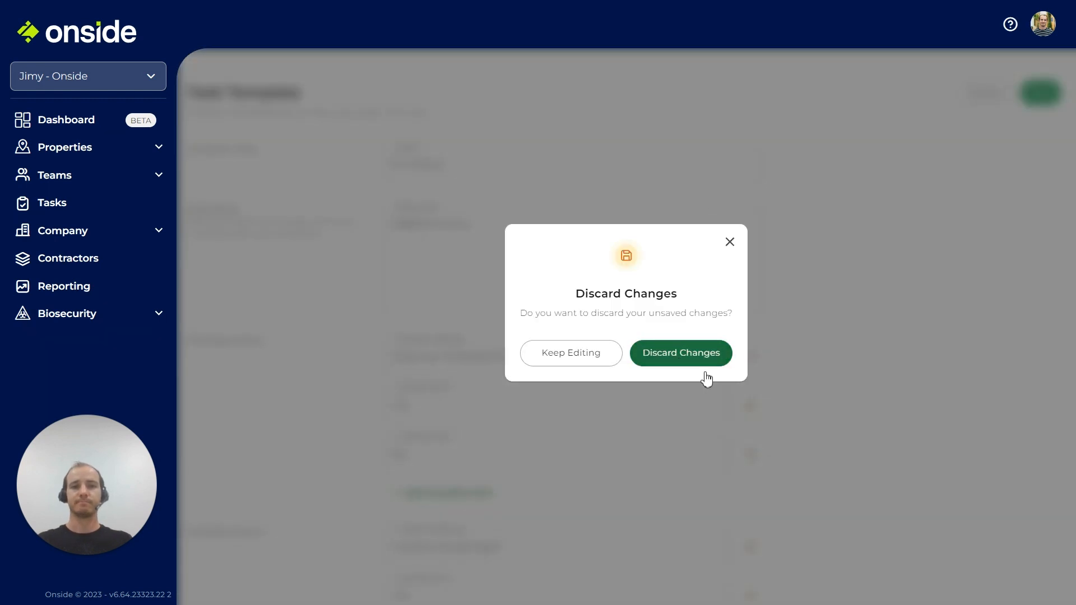
Step: Start a task from the Toolbox meeting template and review its prefilled details, attendance list and discussion checklists
{"action": "left_click", "coordinate": [1045, 99]}
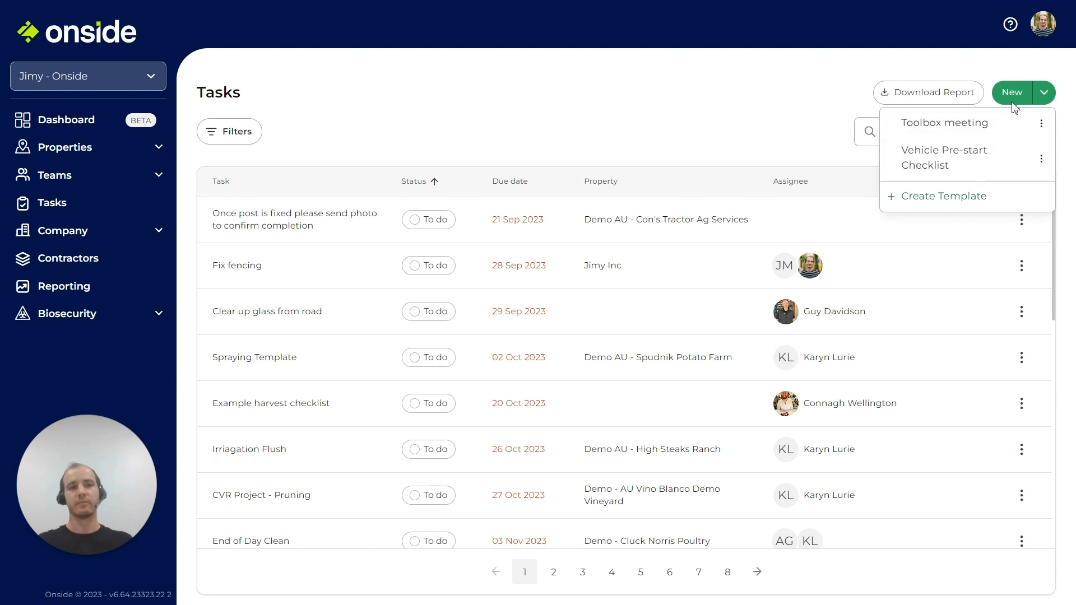
{"action": "left_click", "coordinate": [1042, 123]}
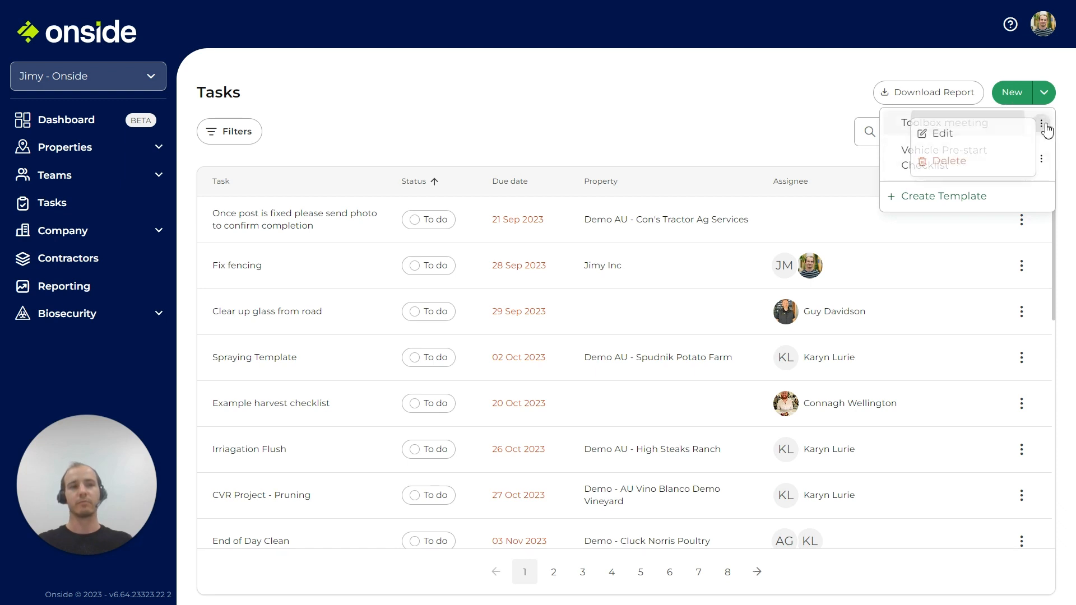
{"action": "left_click", "coordinate": [898, 131]}
{"action": "left_click", "coordinate": [946, 131]}
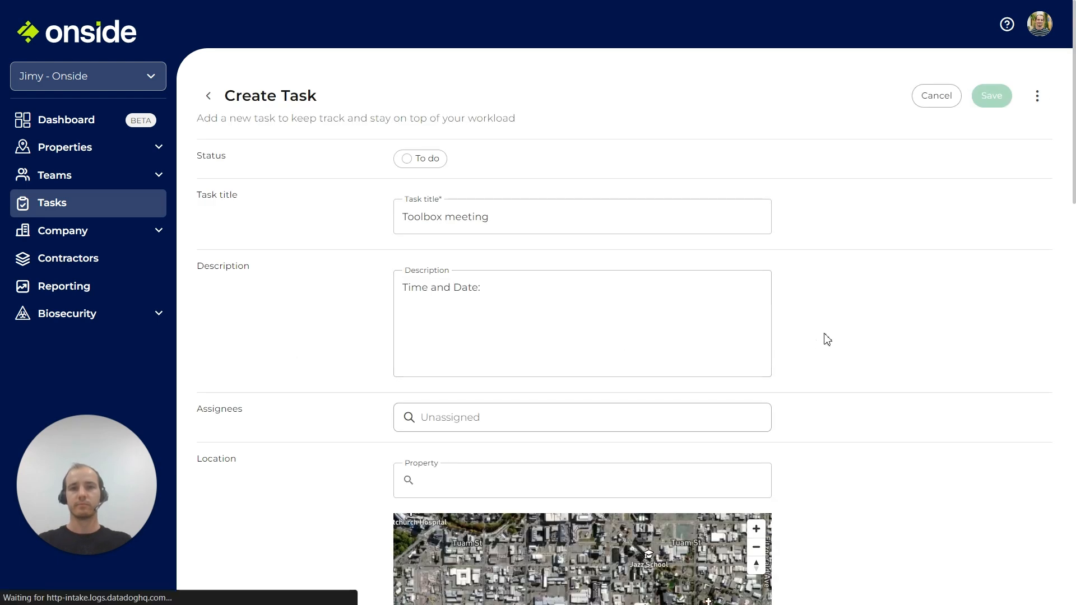
{"action": "scroll", "coordinate": [812, 320], "scroll_direction": "down", "scroll_amount": 1}
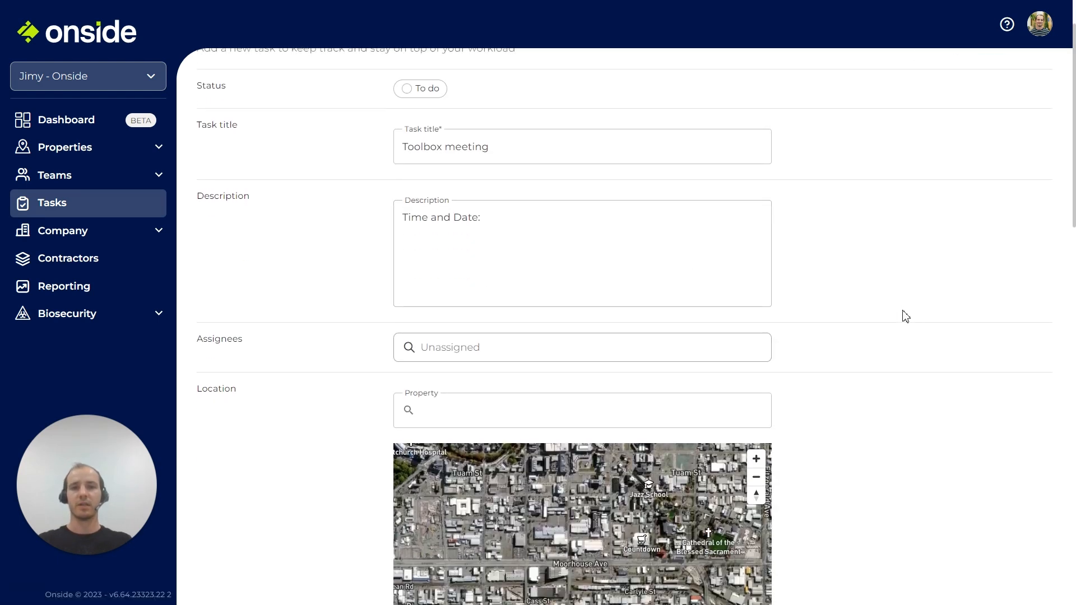
{"action": "scroll", "coordinate": [897, 312], "scroll_direction": "down", "scroll_amount": 2}
{"action": "scroll", "coordinate": [704, 266], "scroll_direction": "down", "scroll_amount": 9}
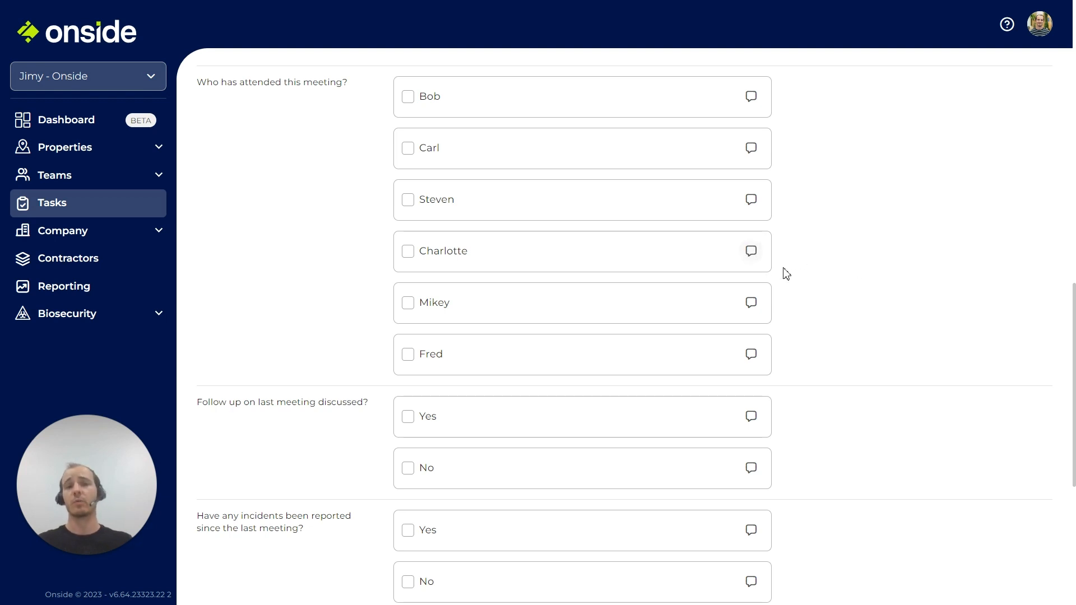
{"action": "scroll", "coordinate": [824, 253], "scroll_direction": "down", "scroll_amount": 4}
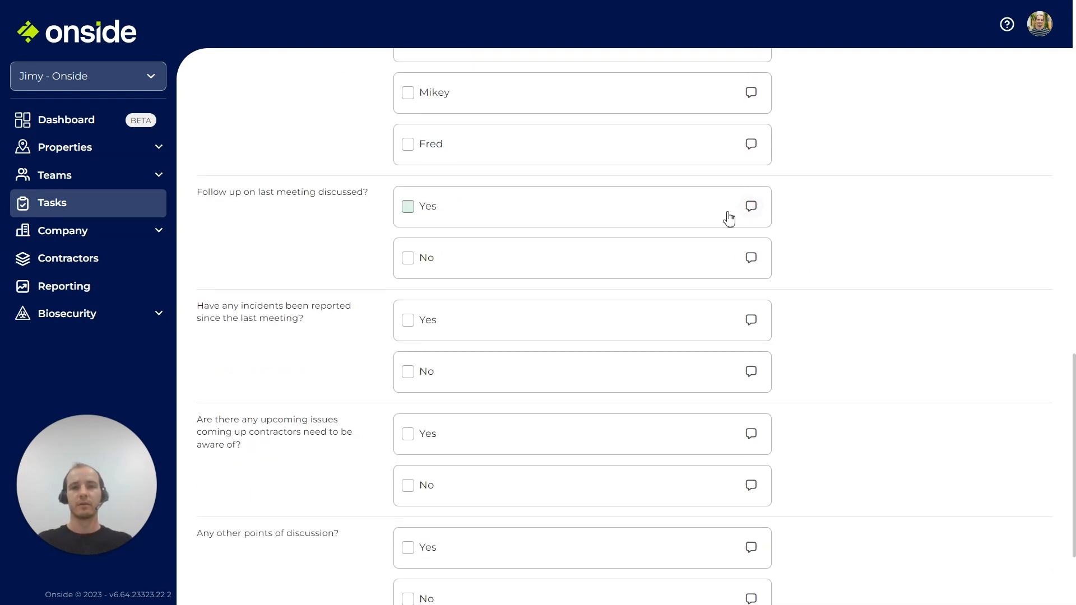
{"action": "scroll", "coordinate": [785, 311], "scroll_direction": "down", "scroll_amount": 3}
{"action": "scroll", "coordinate": [818, 303], "scroll_direction": "up", "scroll_amount": 15}
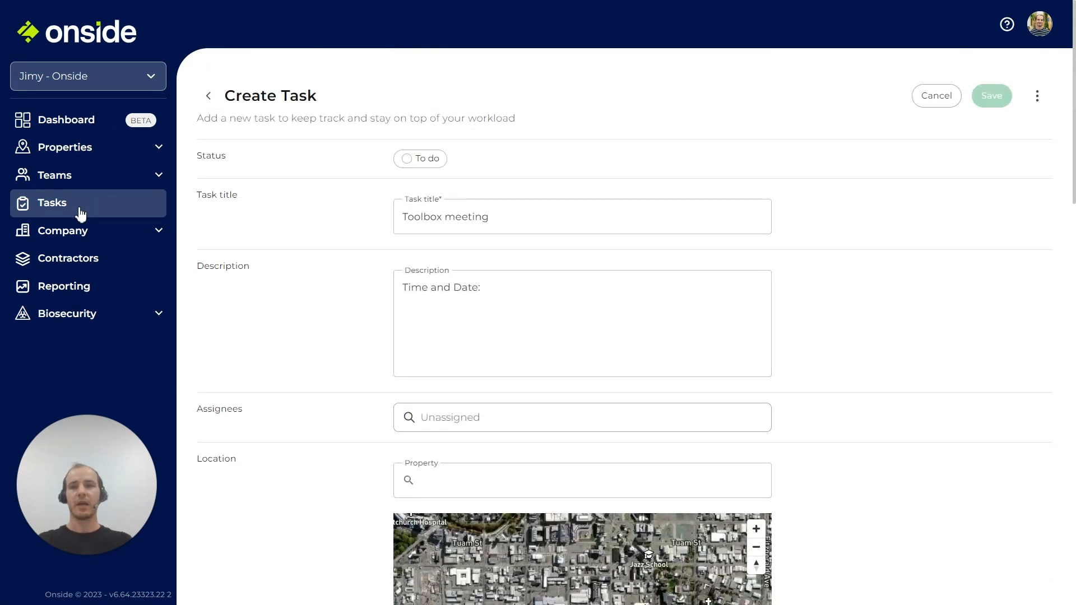
Step: Leave the unsaved Toolbox meeting task and view the templates available from the task list
{"action": "left_click", "coordinate": [78, 210]}
{"action": "left_click", "coordinate": [1044, 95]}
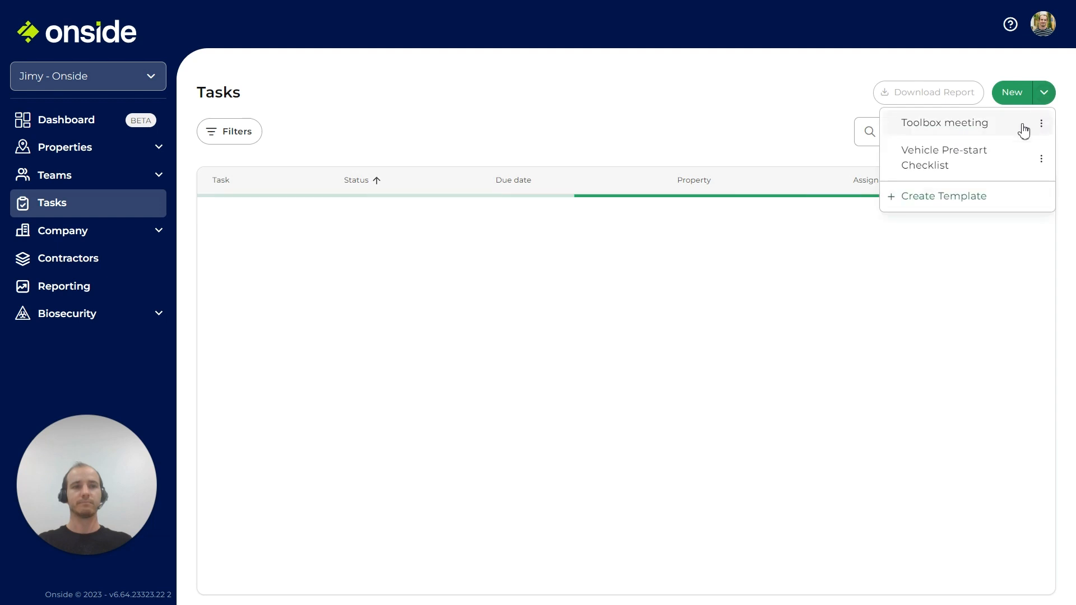
{"action": "left_click", "coordinate": [613, 129]}
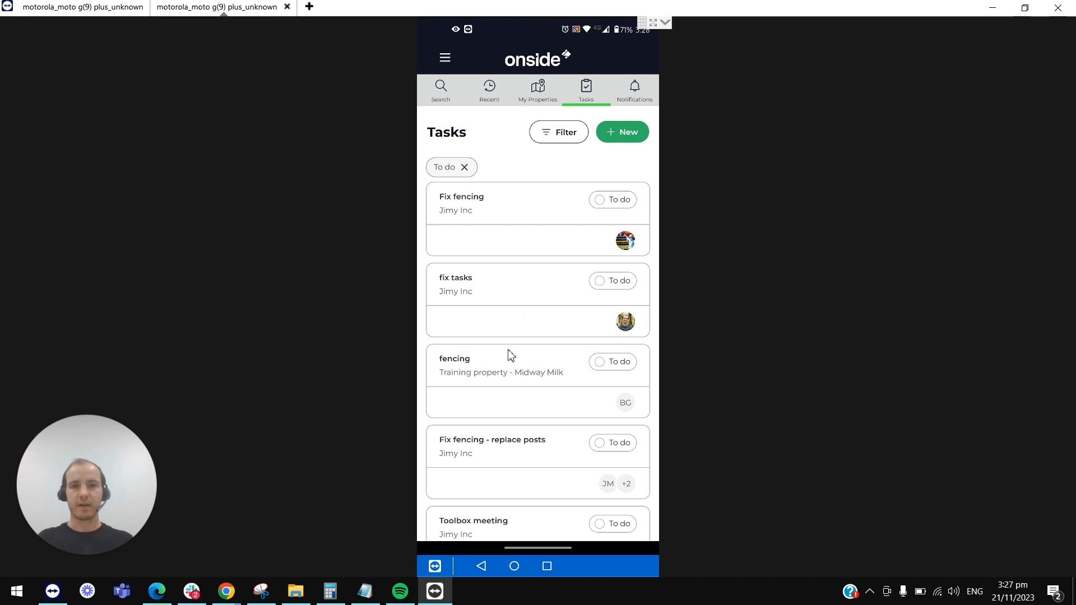
Step: Switch to the Onside mobile app and look through its list of To do tasks
{"action": "scroll", "coordinate": [507, 348], "scroll_direction": "down", "scroll_amount": 10}
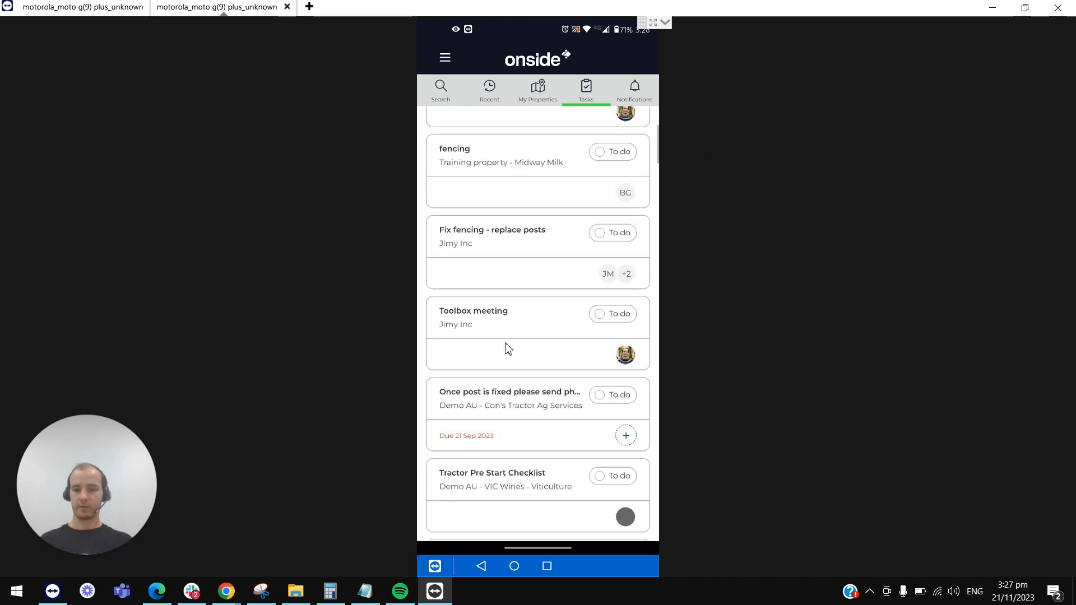
{"action": "scroll", "coordinate": [508, 348], "scroll_direction": "up", "scroll_amount": 4}
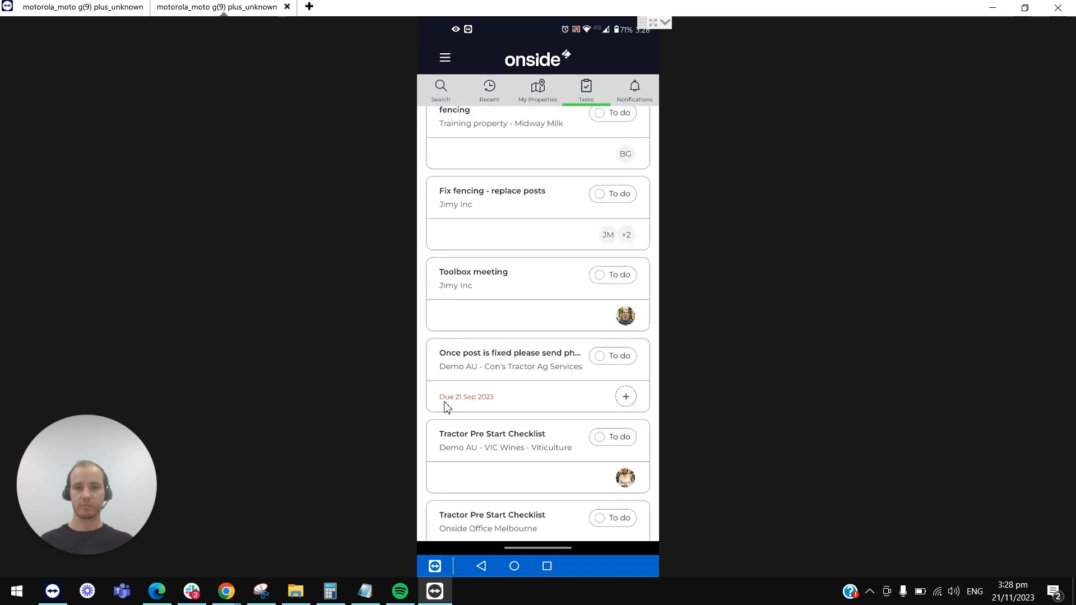
{"action": "scroll", "coordinate": [460, 383], "scroll_direction": "up", "scroll_amount": 6}
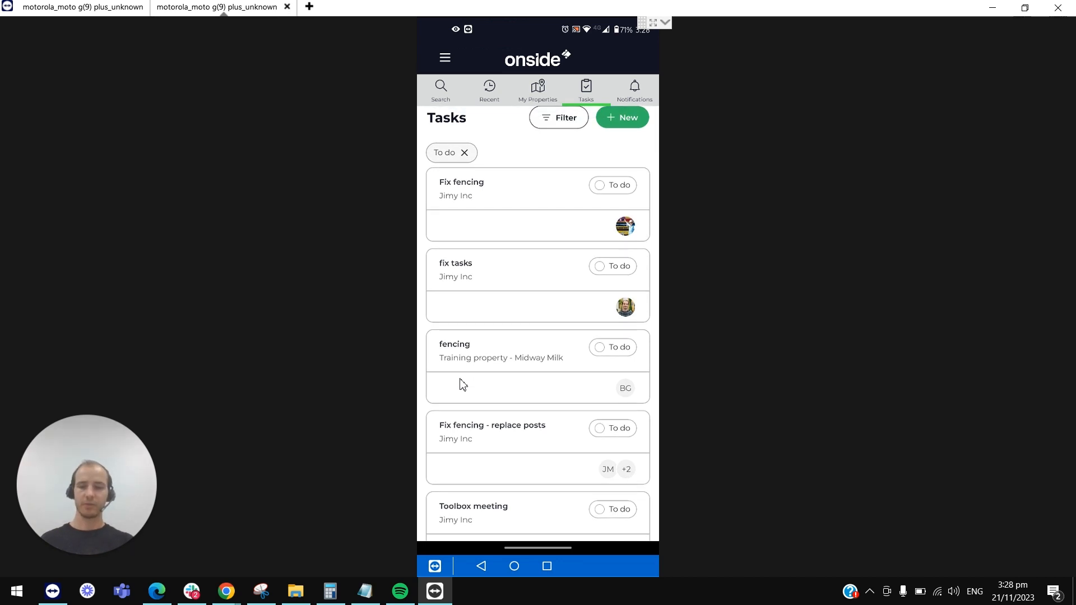
Step: Filter the mobile task list by Company privacy in addition to the To do status
{"action": "scroll", "coordinate": [461, 384], "scroll_direction": "down", "scroll_amount": 3}
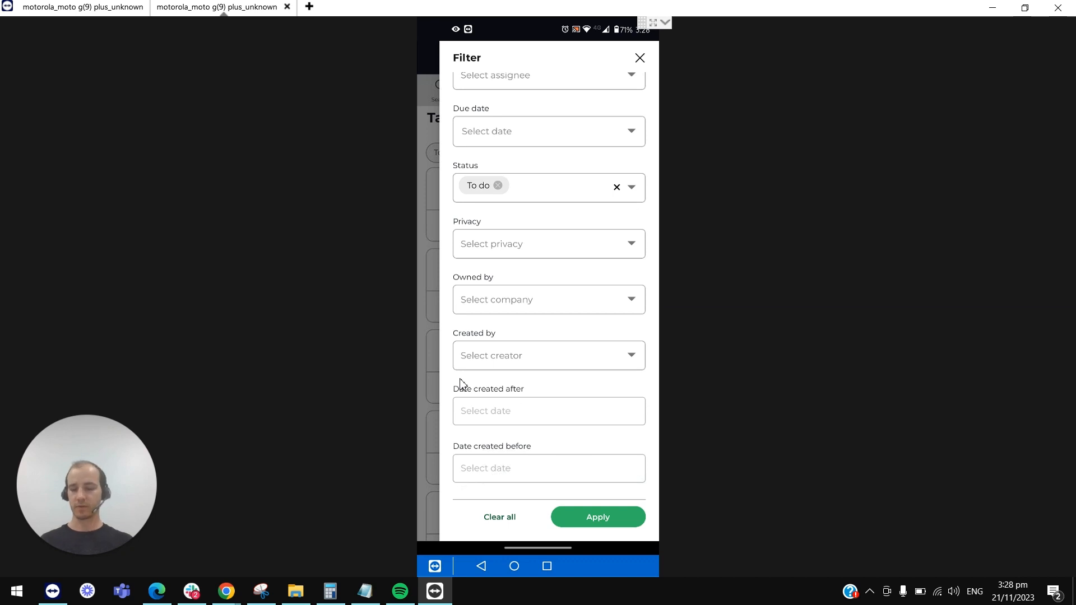
{"action": "scroll", "coordinate": [461, 384], "scroll_direction": "up", "scroll_amount": 3}
{"action": "scroll", "coordinate": [460, 384], "scroll_direction": "down", "scroll_amount": 1}
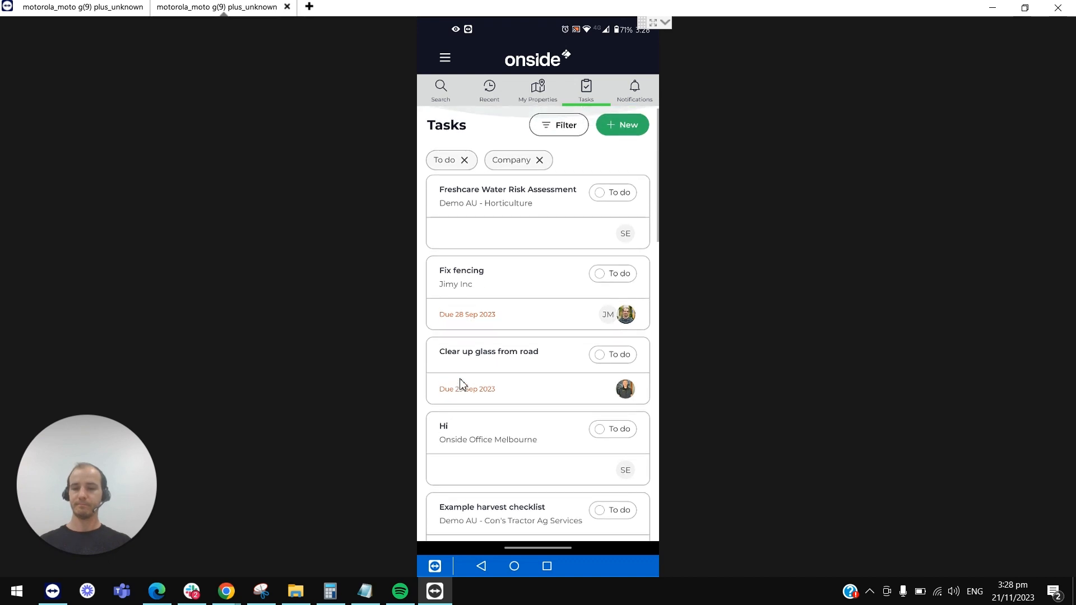
Step: Open the Freshcare Water Risk Assessment task and review its assignees, location, checklist questions, image section and sharing option
{"action": "left_click", "coordinate": [460, 379]}
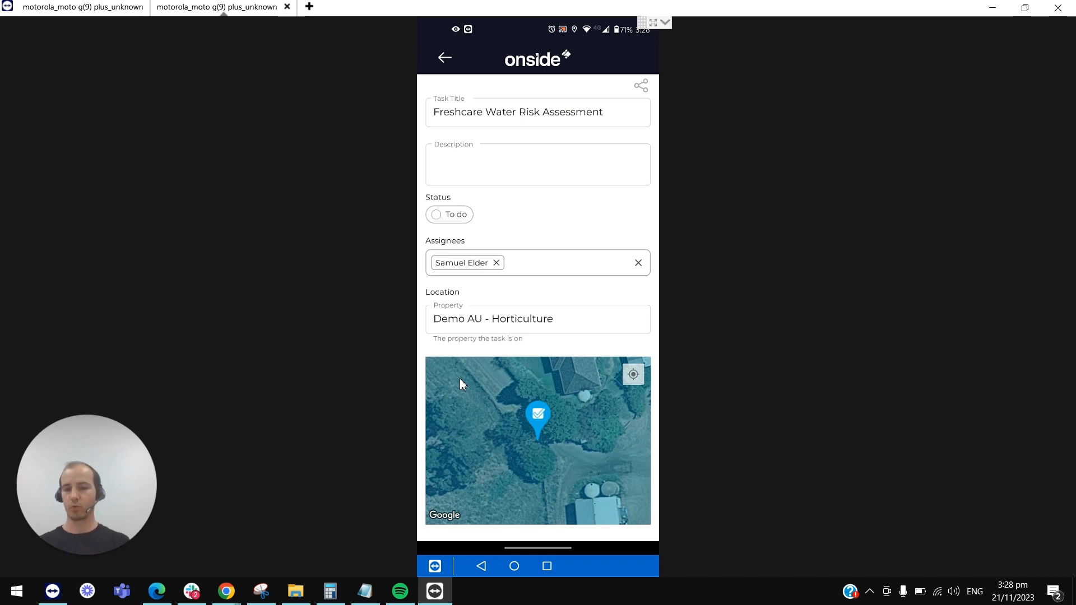
{"action": "scroll", "coordinate": [460, 378], "scroll_direction": "down", "scroll_amount": 2}
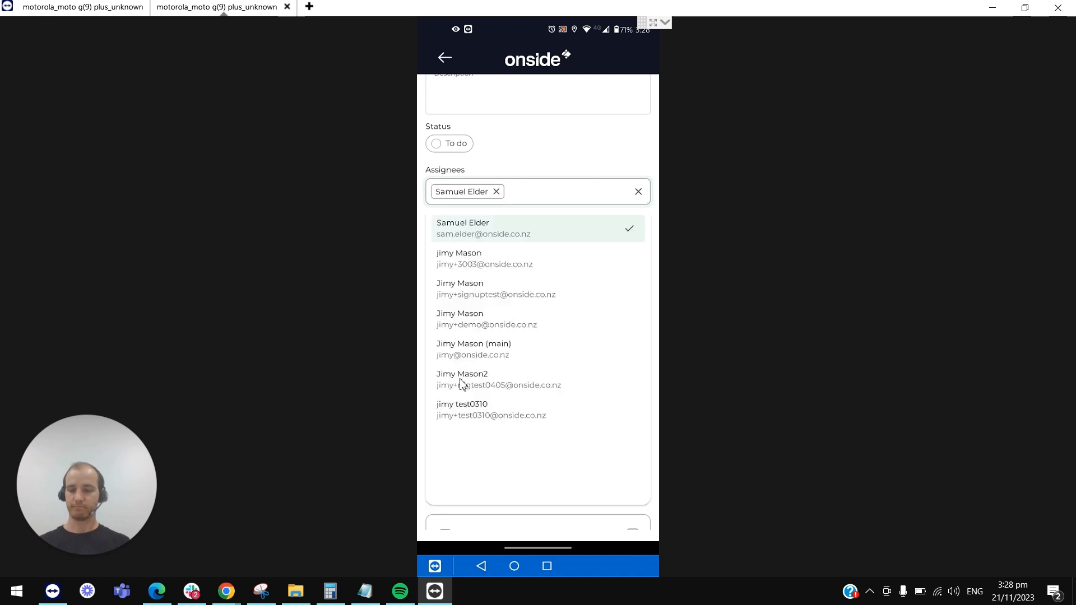
{"action": "scroll", "coordinate": [459, 379], "scroll_direction": "down", "scroll_amount": 7}
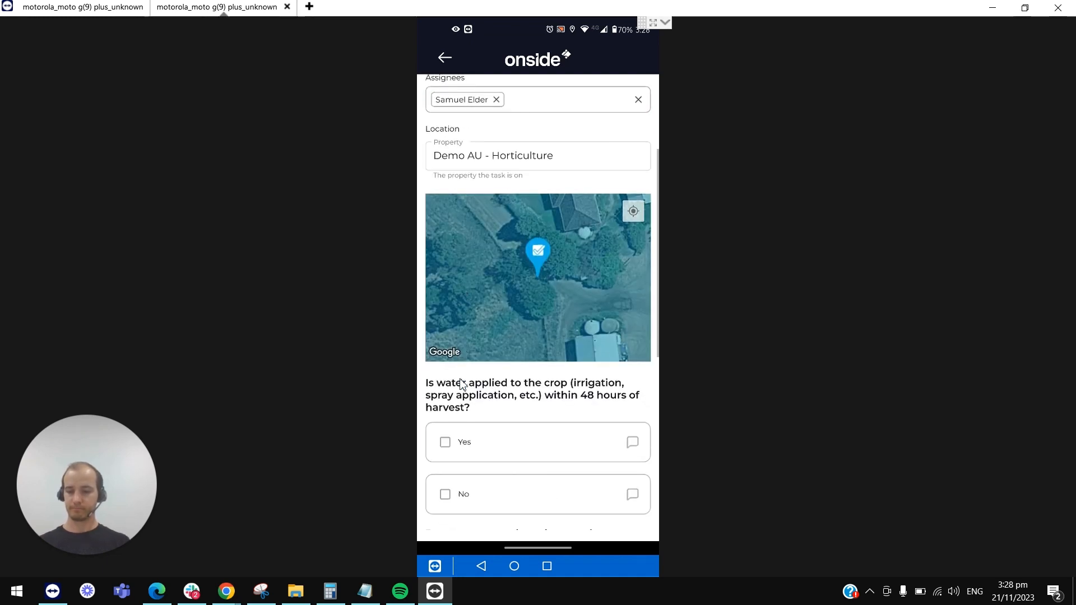
{"action": "scroll", "coordinate": [459, 384], "scroll_direction": "down", "scroll_amount": 6}
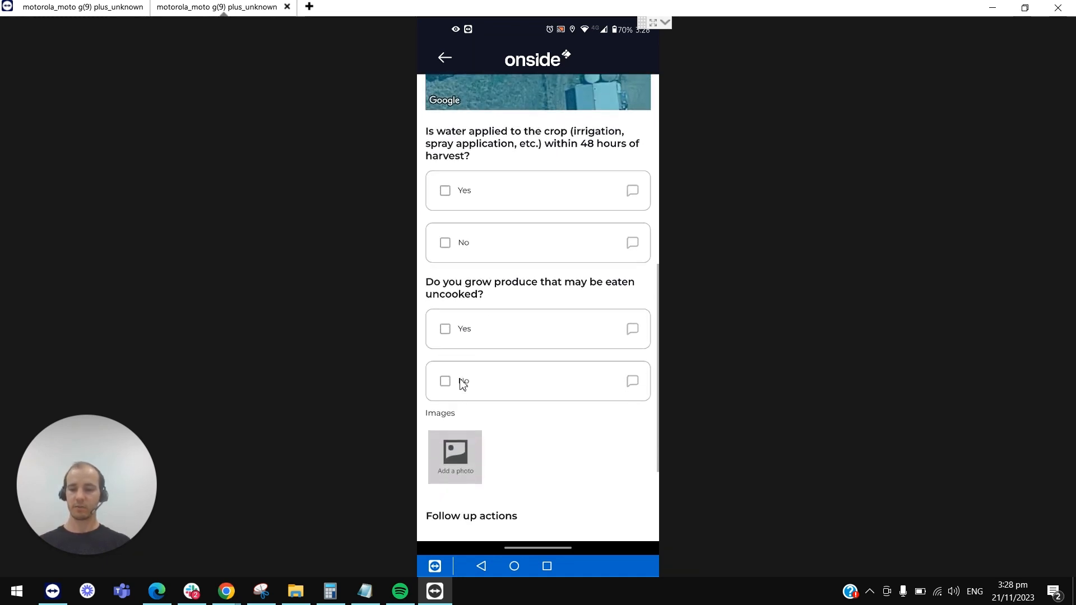
{"action": "scroll", "coordinate": [459, 385], "scroll_direction": "up", "scroll_amount": 15}
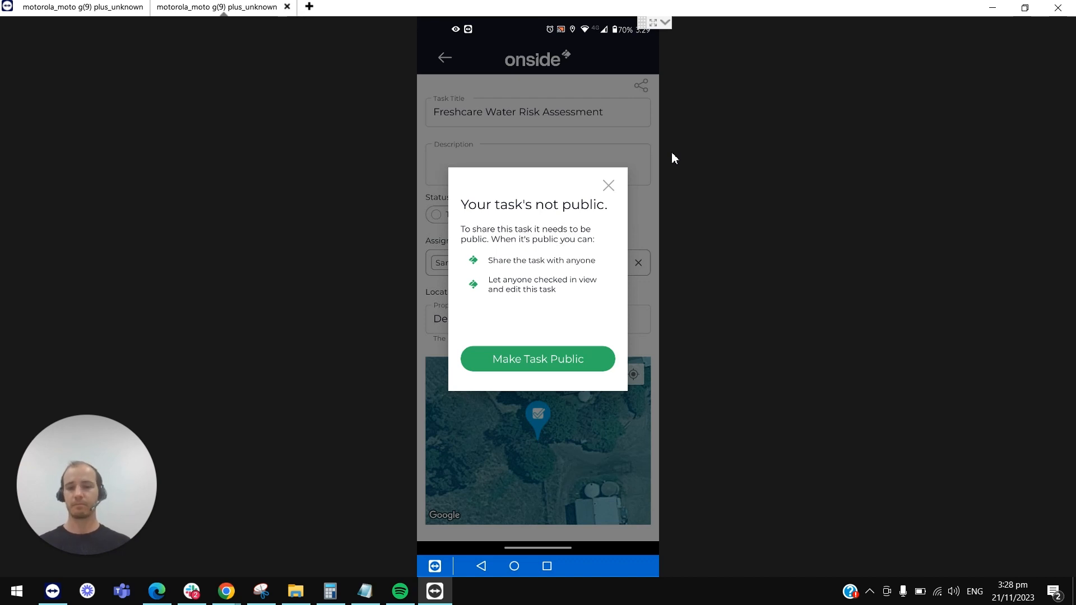
{"action": "key", "text": "Escape"}
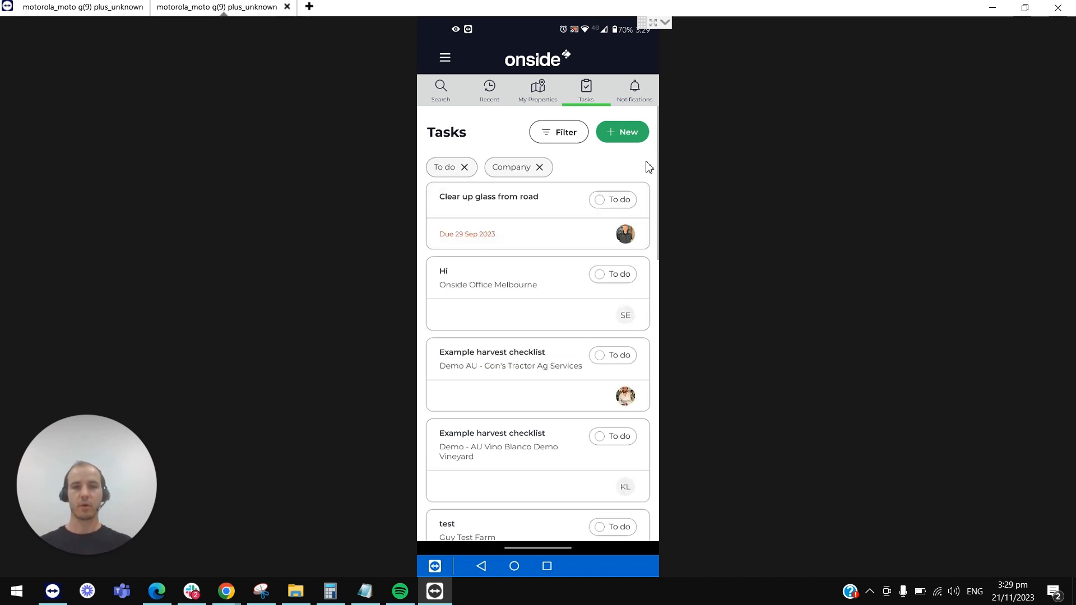
Step: In a new vehicle check task, answer No to "Is your seat adjusted correctly?" and review the remaining checklist, follow-up actions, images and privacy
{"action": "left_click", "coordinate": [628, 244]}
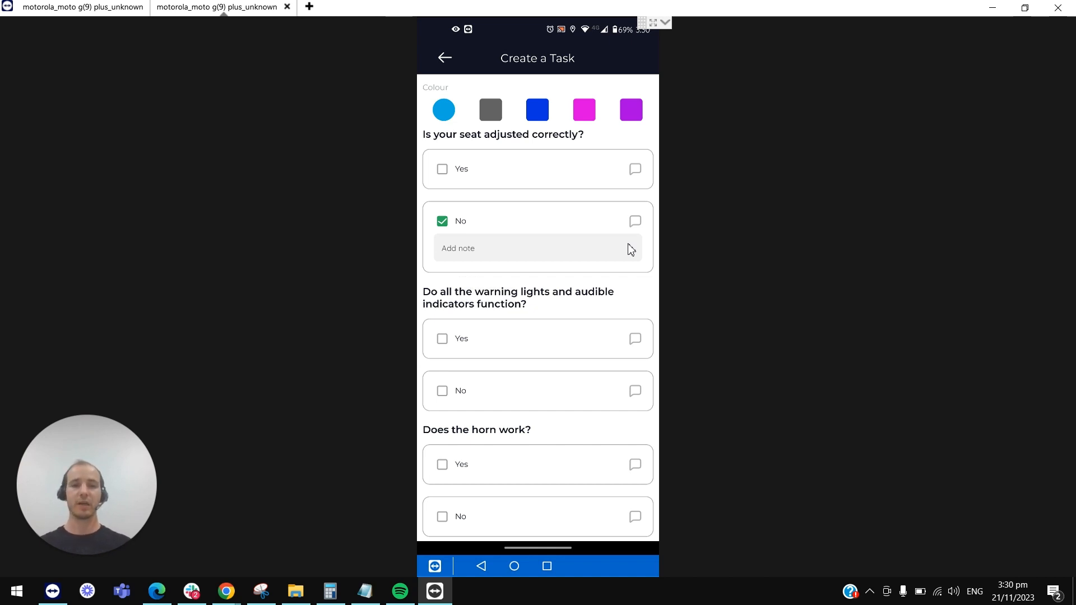
{"action": "scroll", "coordinate": [631, 250], "scroll_direction": "down", "scroll_amount": 10}
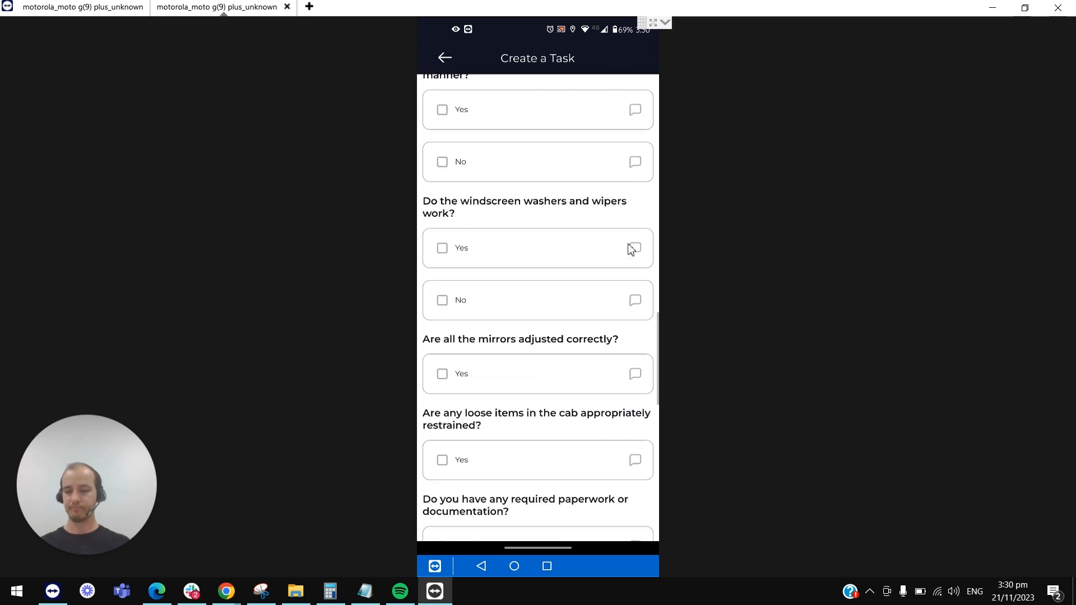
{"action": "scroll", "coordinate": [631, 250], "scroll_direction": "down", "scroll_amount": 10}
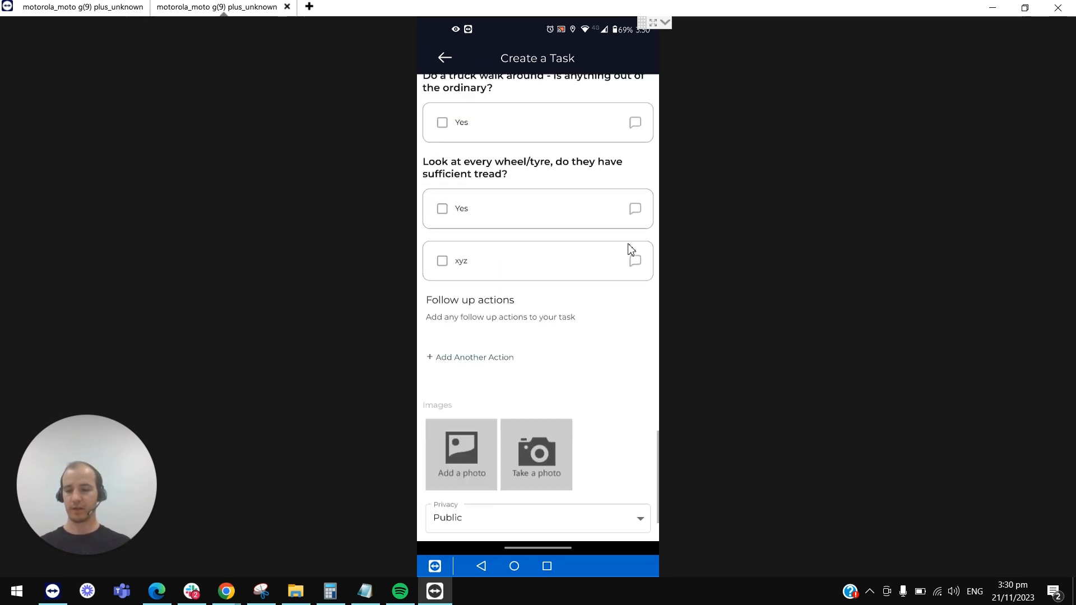